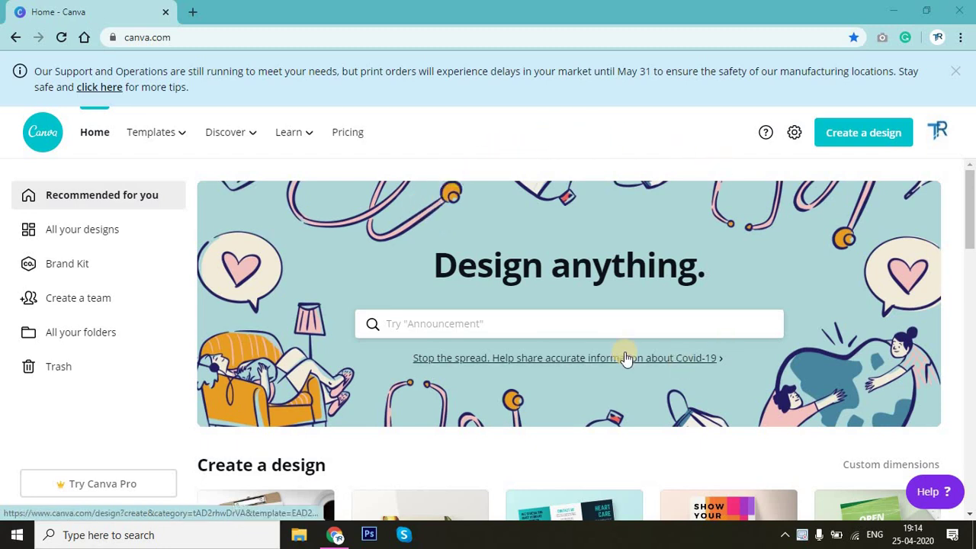
- Start a new Letterhead design by searching 'letter' under Create a design
left_click(884, 139)
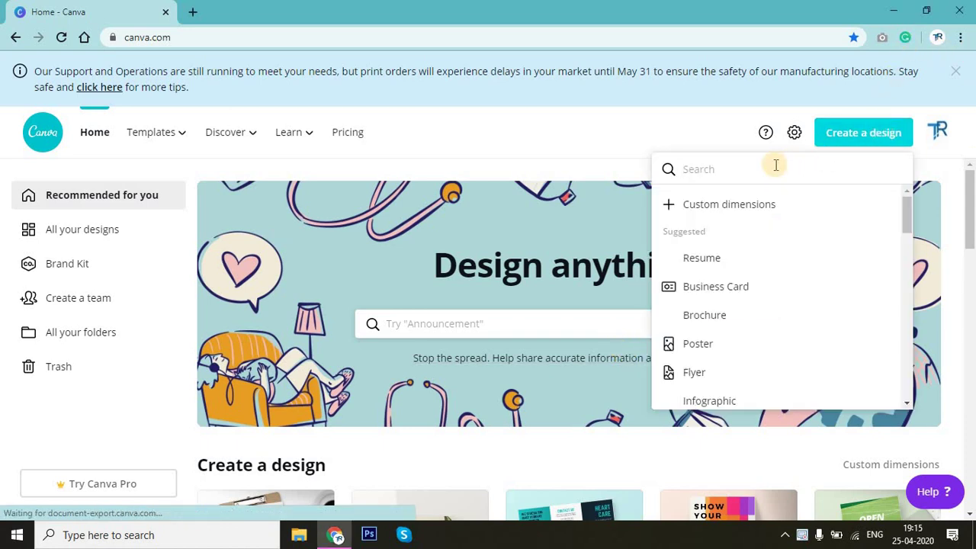
type("l")
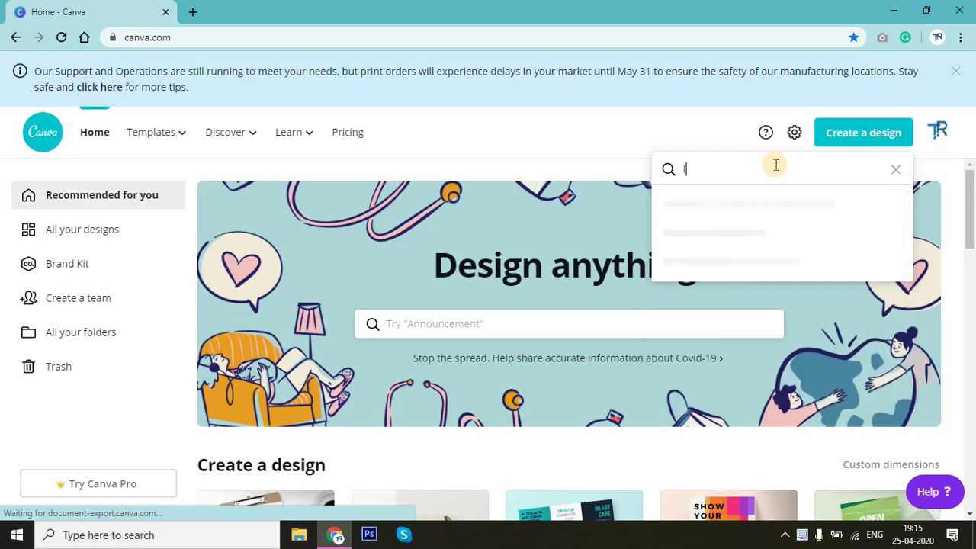
type("e")
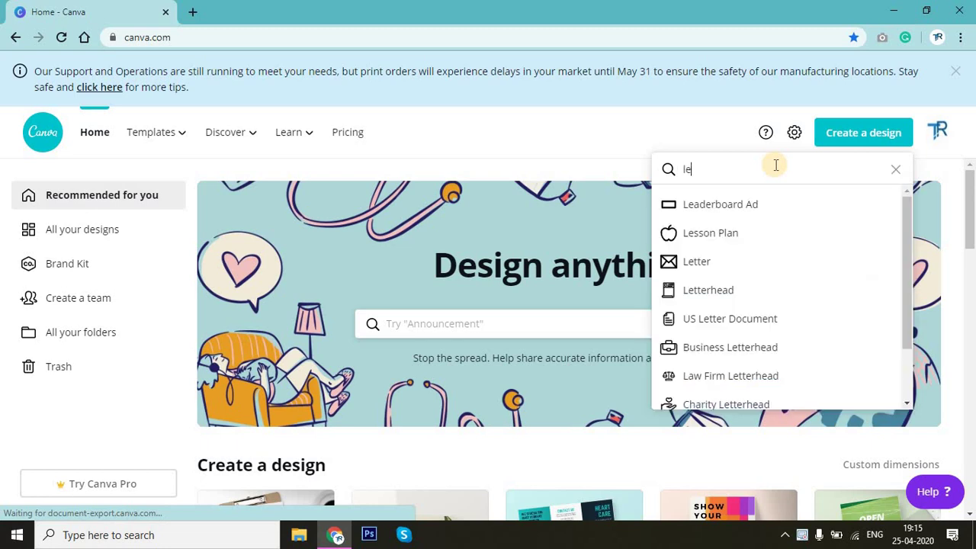
type("tter")
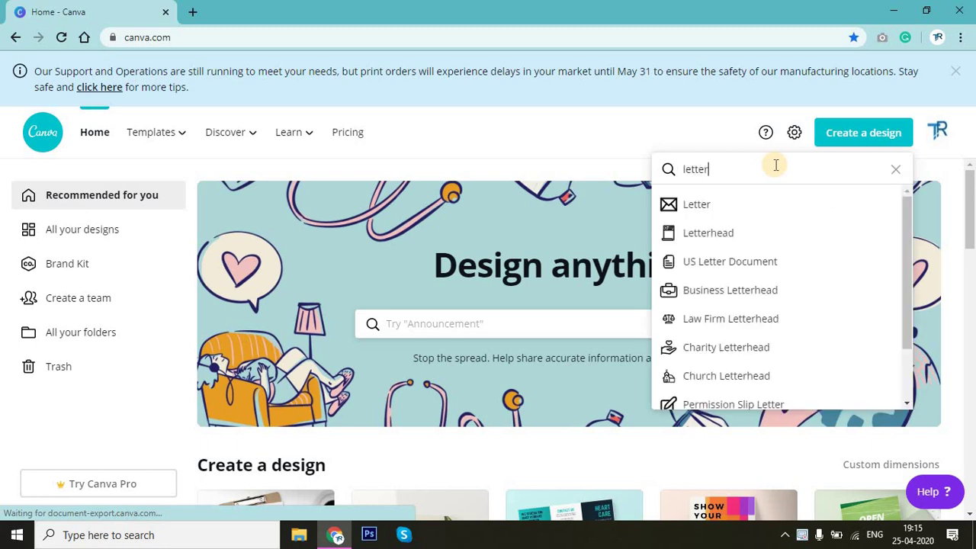
left_click(749, 234)
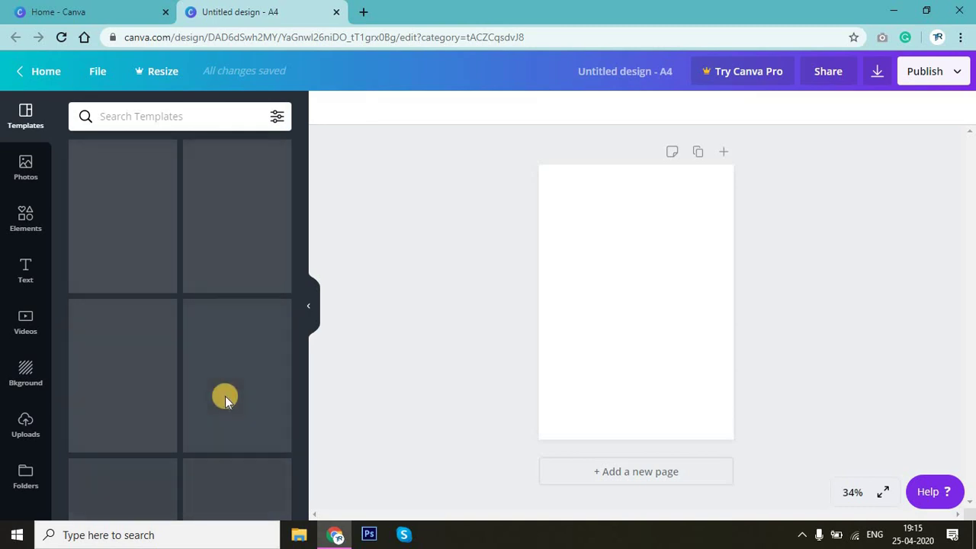
- Browse the letterhead templates, such as the Graphic Design and Creative Letterhead categories
scroll(224, 395, "down", 3)
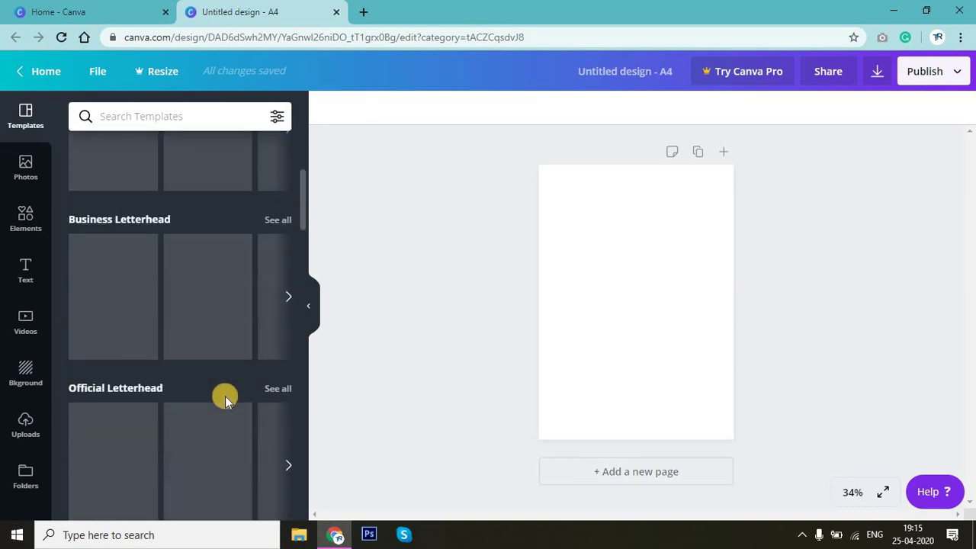
scroll(225, 396, "down", 1)
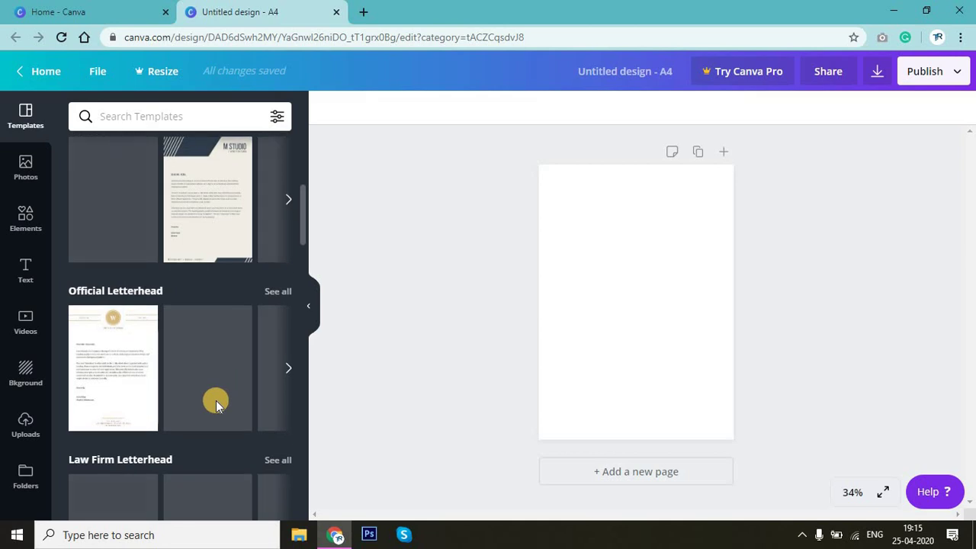
scroll(215, 400, "down", 1)
scroll(216, 400, "down", 3)
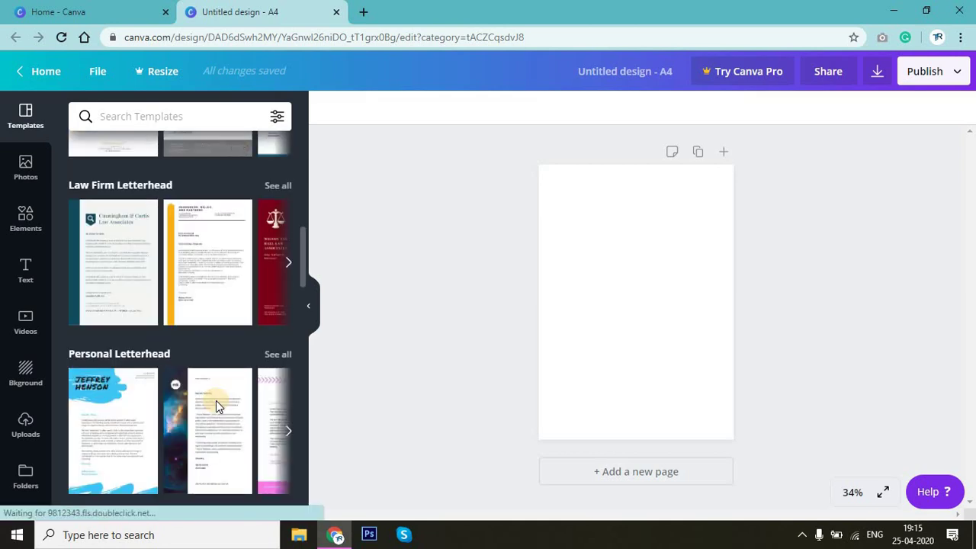
scroll(216, 400, "down", 1)
scroll(215, 406, "down", 1)
scroll(216, 406, "down", 1)
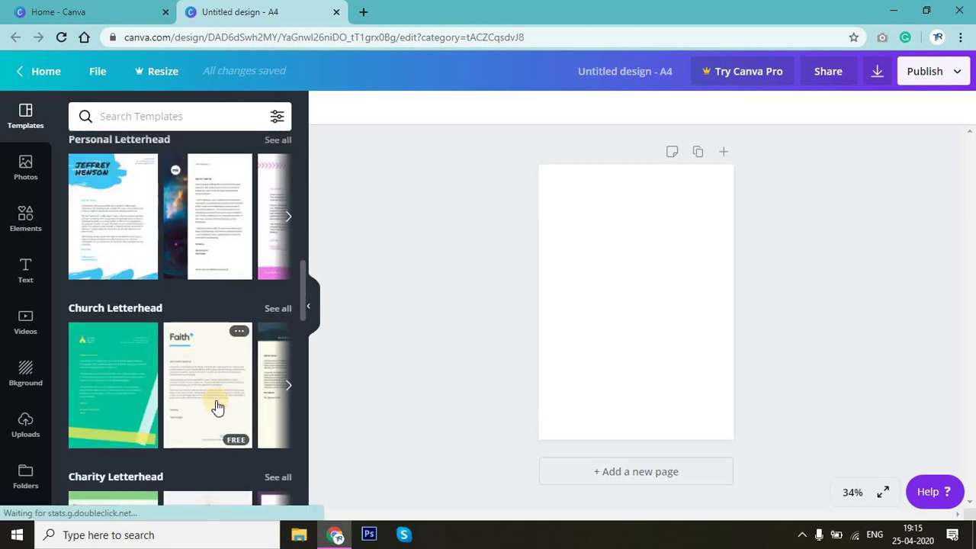
scroll(215, 406, "down", 2)
scroll(216, 407, "down", 1)
scroll(215, 406, "down", 1)
scroll(216, 406, "down", 1)
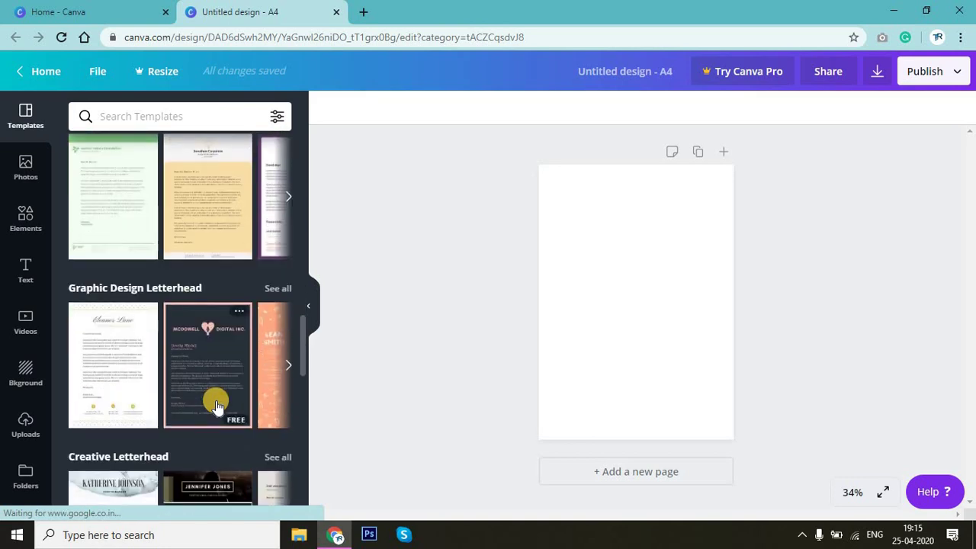
scroll(216, 406, "down", 2)
scroll(216, 406, "down", 2)
scroll(217, 406, "down", 1)
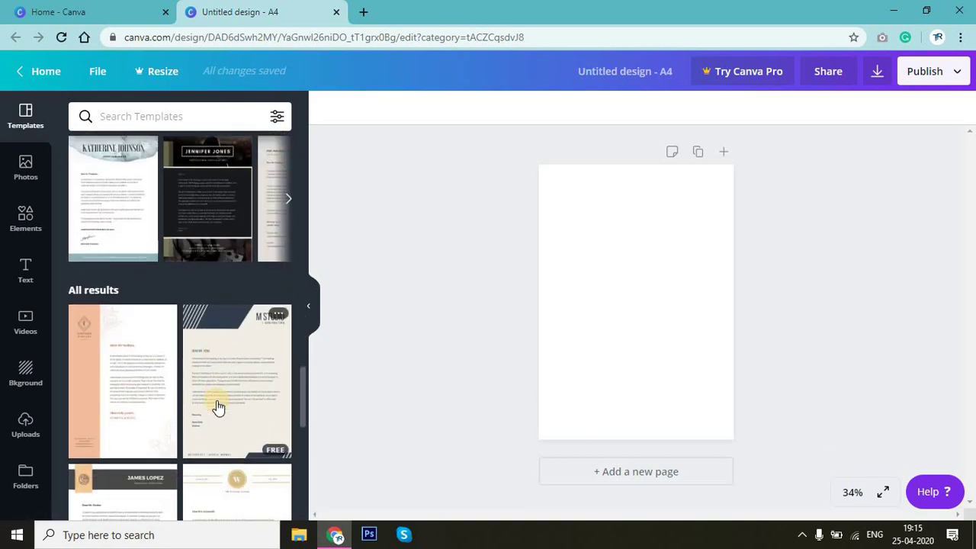
scroll(218, 405, "down", 1)
scroll(218, 406, "up", 1)
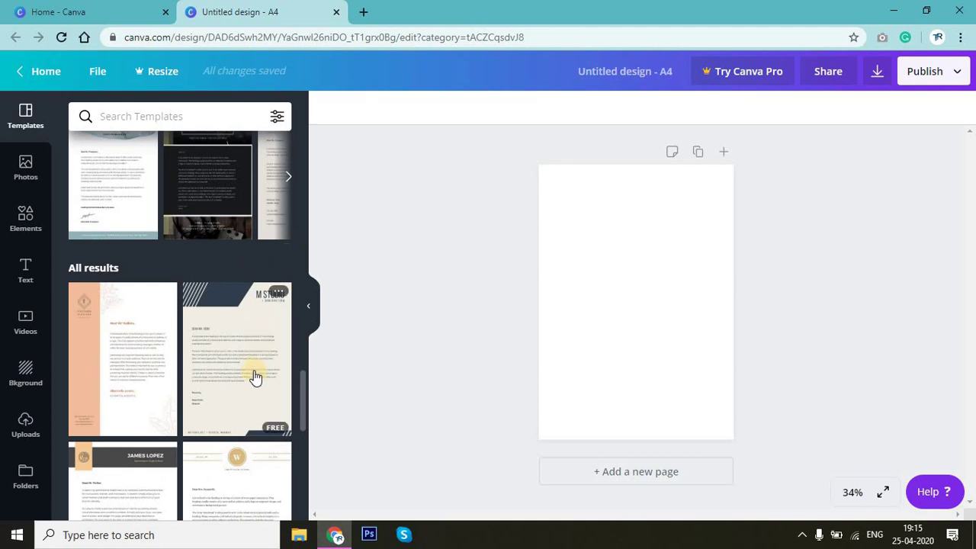
scroll(254, 377, "up", 2)
scroll(252, 374, "up", 1)
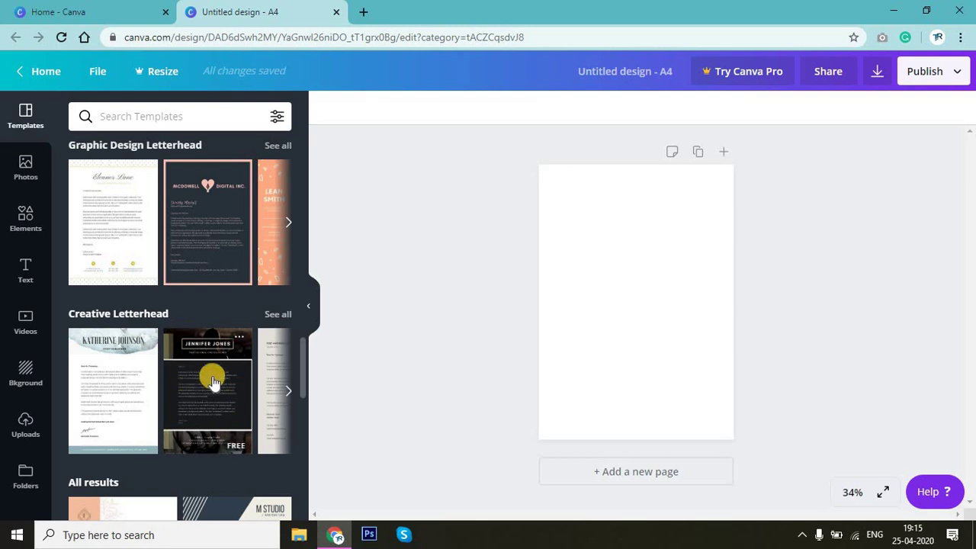
scroll(208, 381, "up", 2)
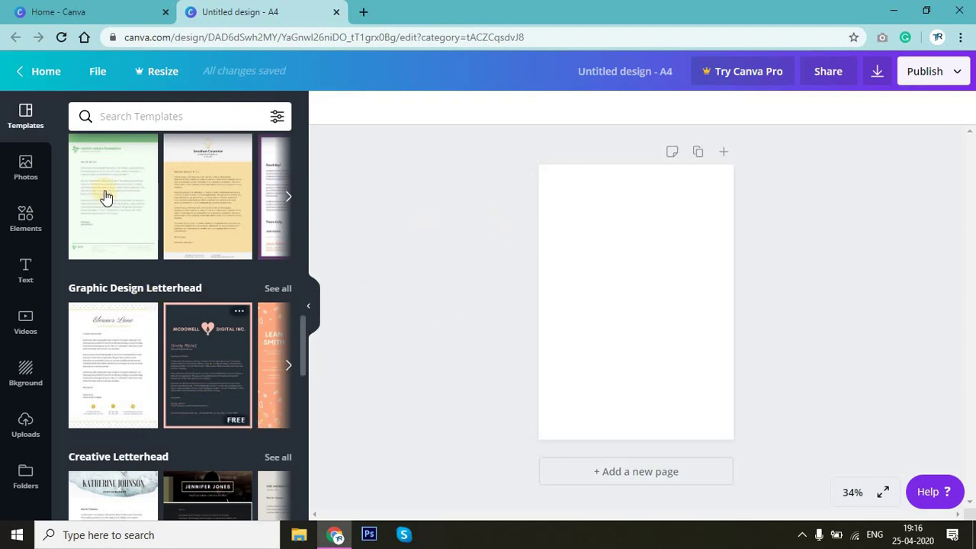
mouse_move(113, 197)
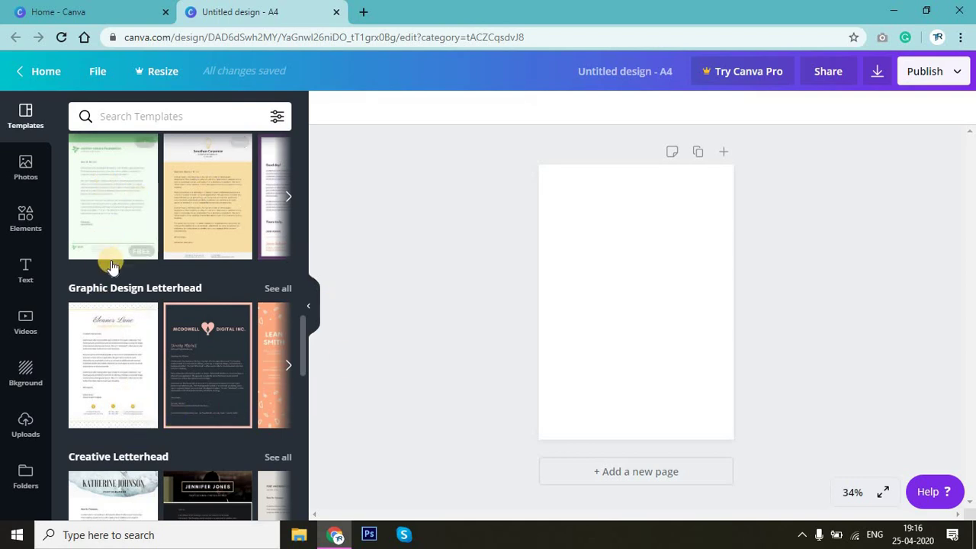
- Apply the mother nature foundation template and zoom the page to 100%
left_click(118, 187)
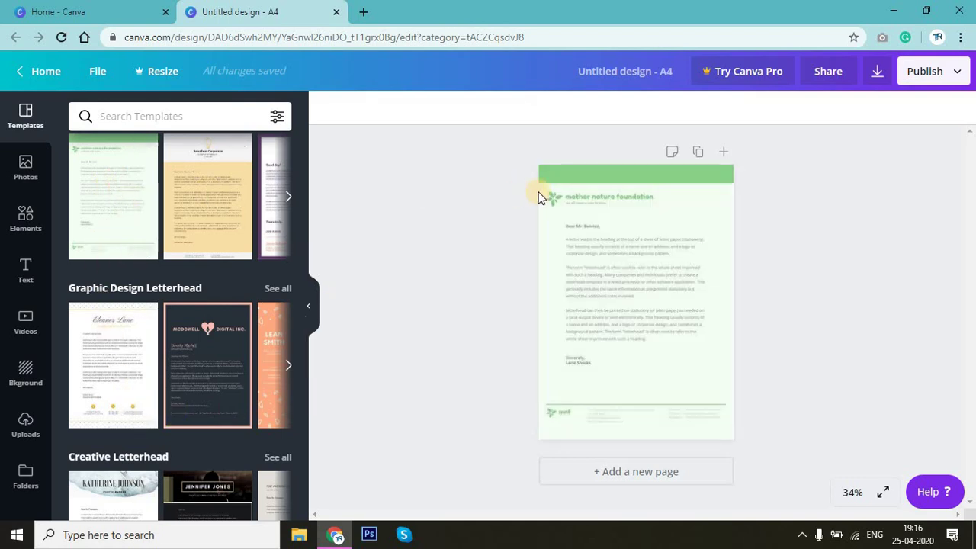
left_click(716, 176)
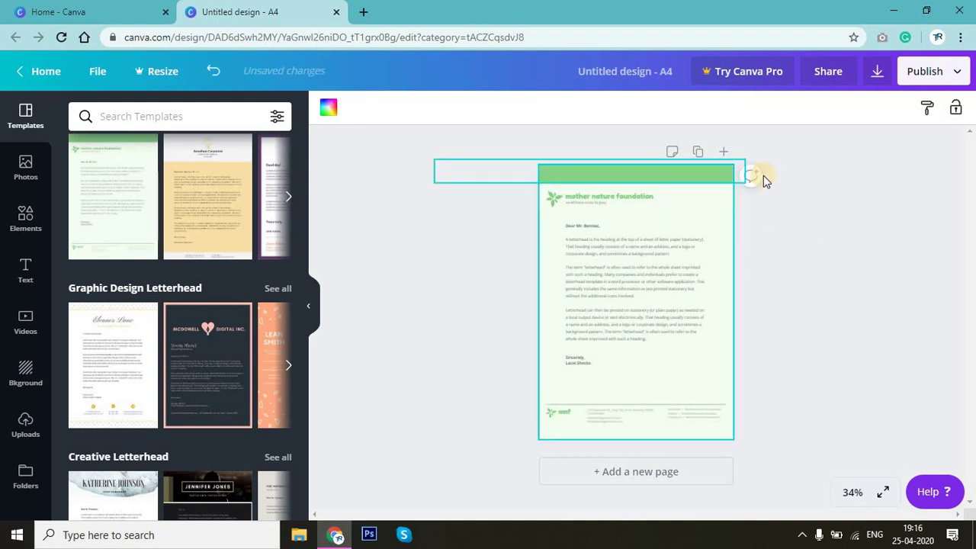
left_click(848, 494)
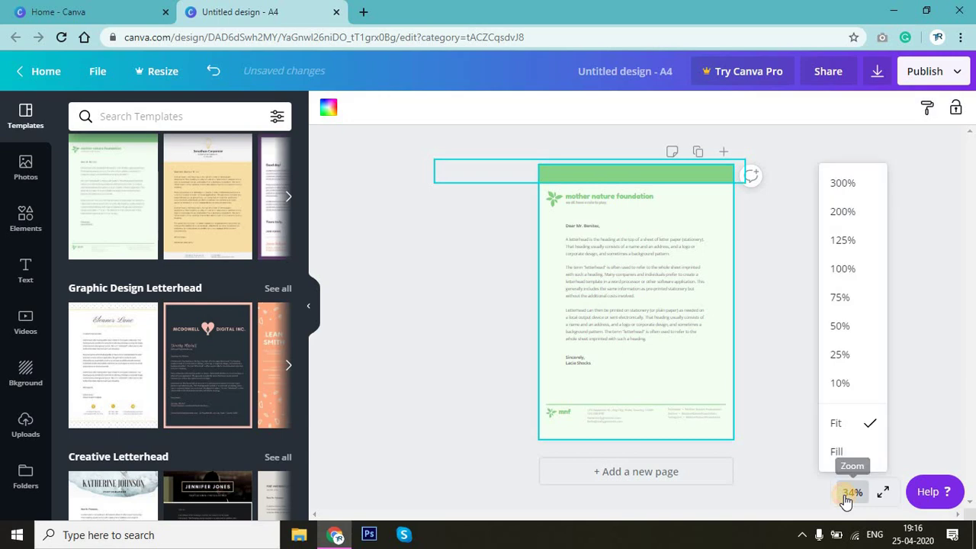
left_click(855, 269)
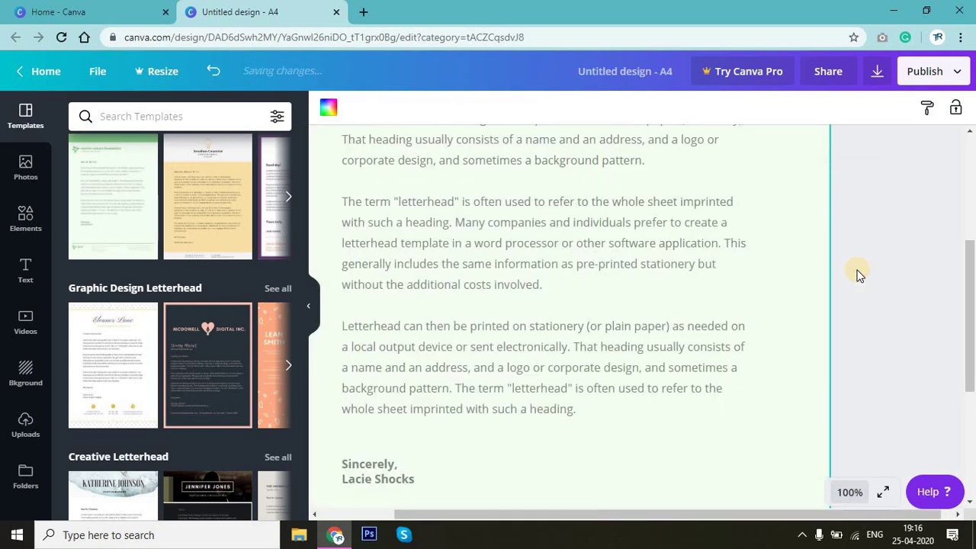
left_click_drag(559, 514, 520, 514)
scroll(646, 397, "up", 3)
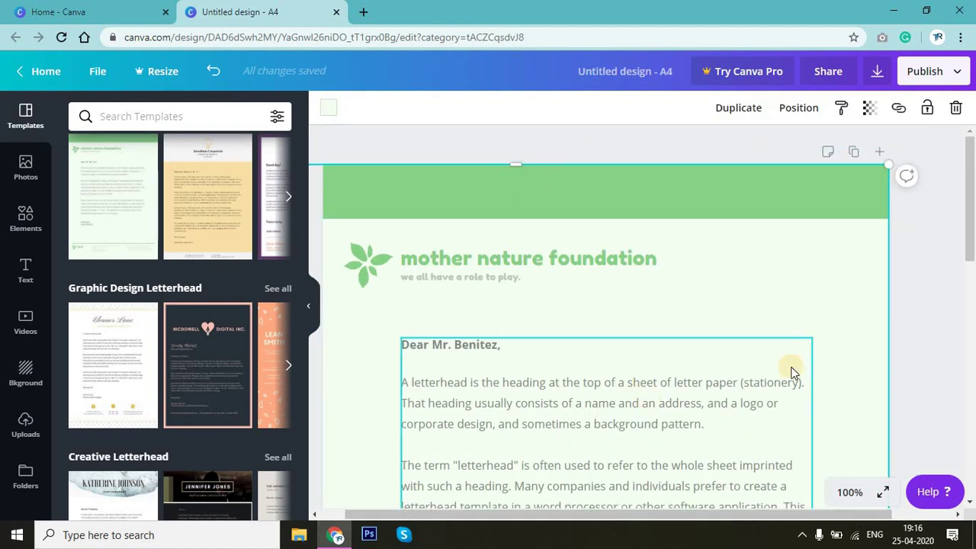
left_click(938, 285)
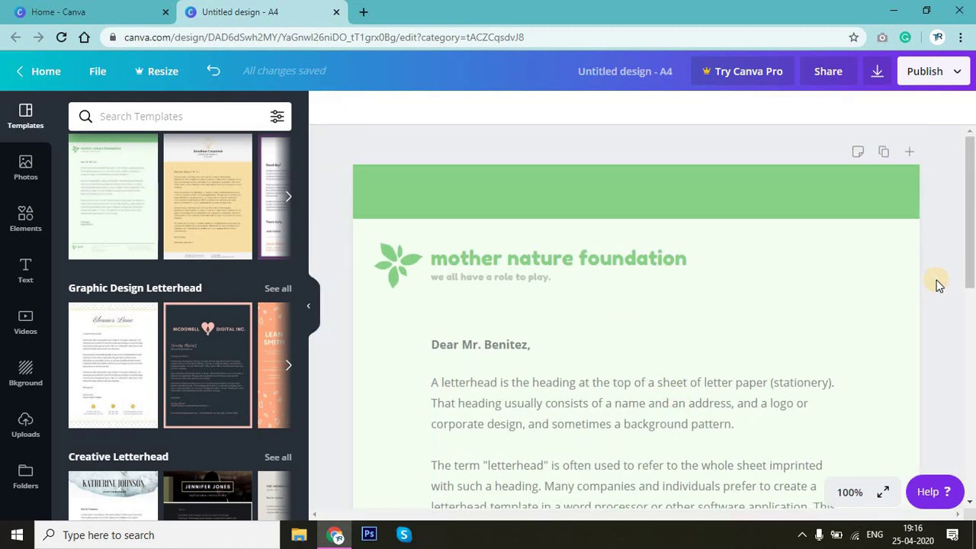
- Recolour the green header bar at the top of the page to blue
left_click(566, 212)
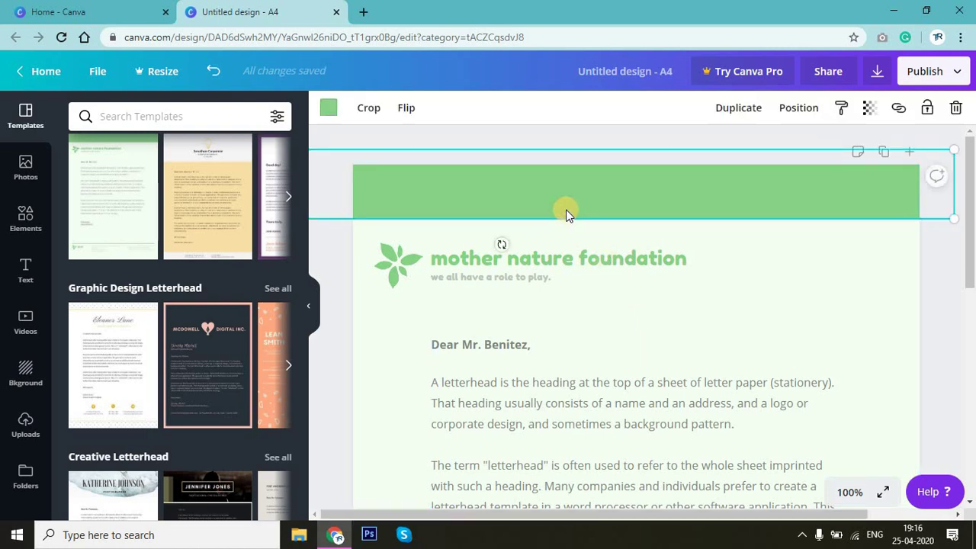
left_click(329, 107)
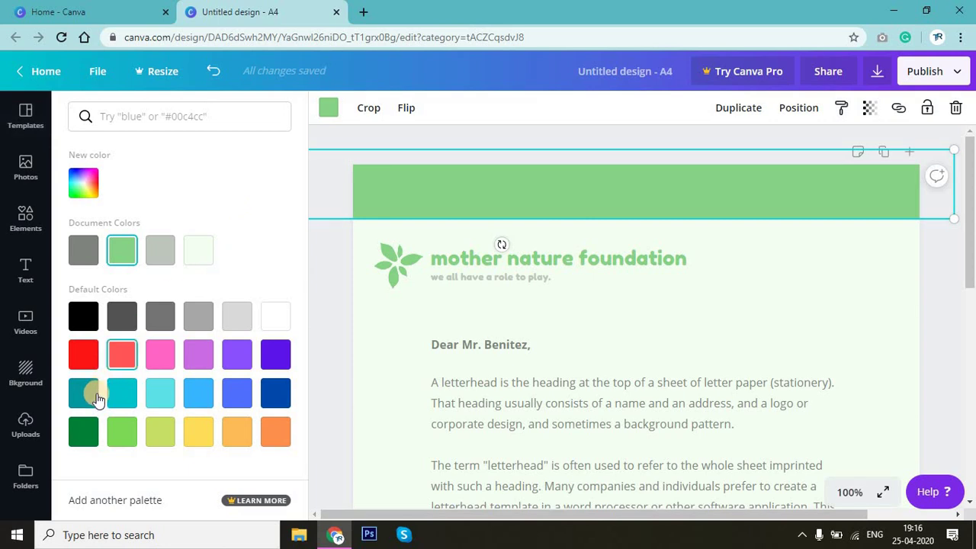
left_click(198, 392)
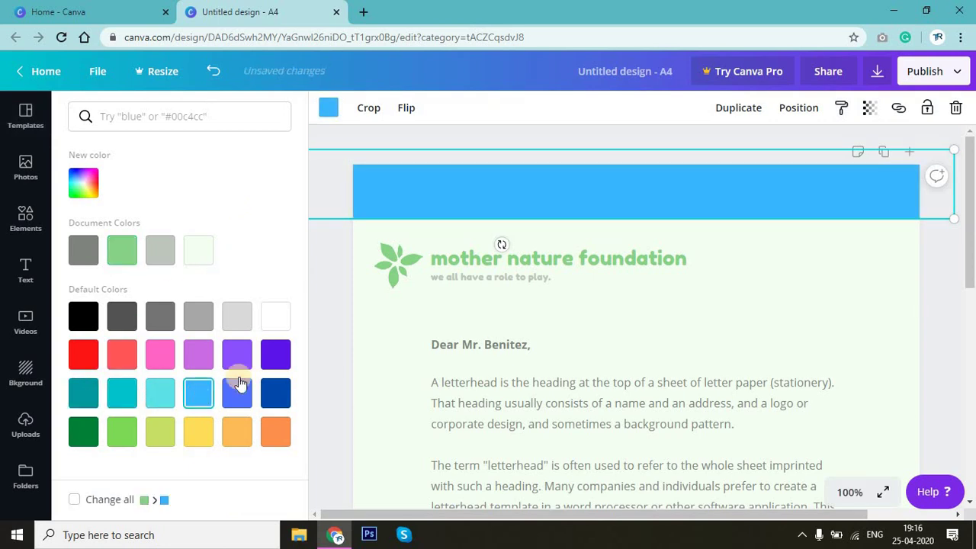
left_click(333, 262)
scroll(594, 309, "down", 4)
scroll(594, 308, "down", 3)
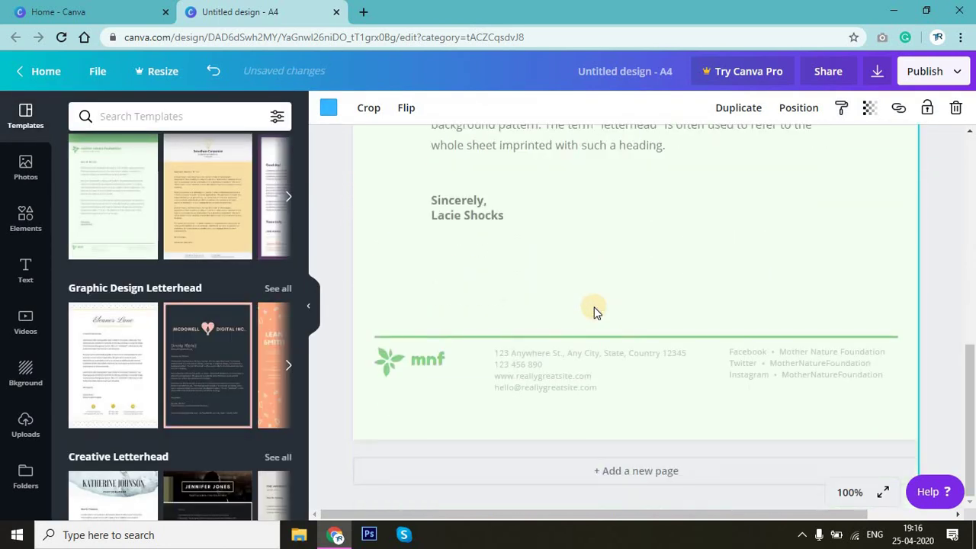
- Give the green footer line the same blue document colour
left_click(581, 337)
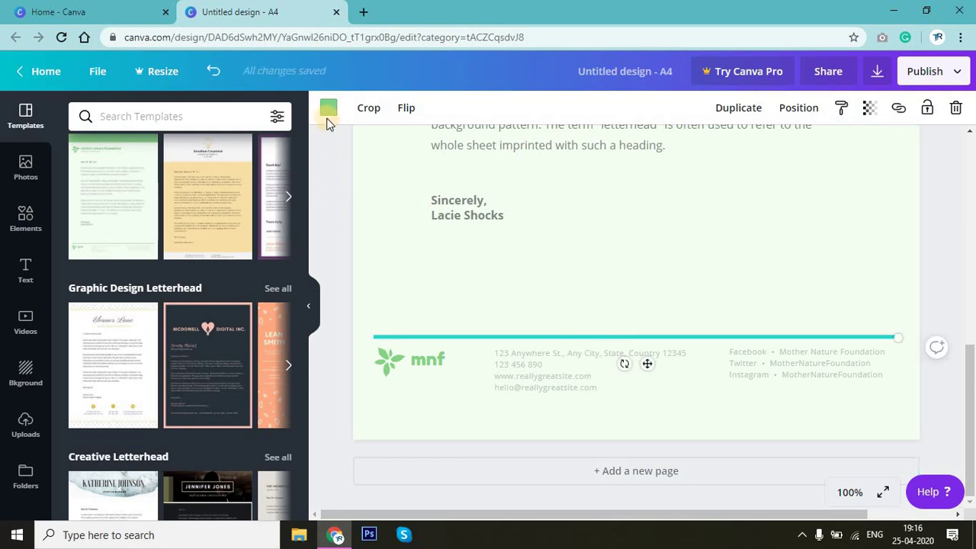
left_click(328, 110)
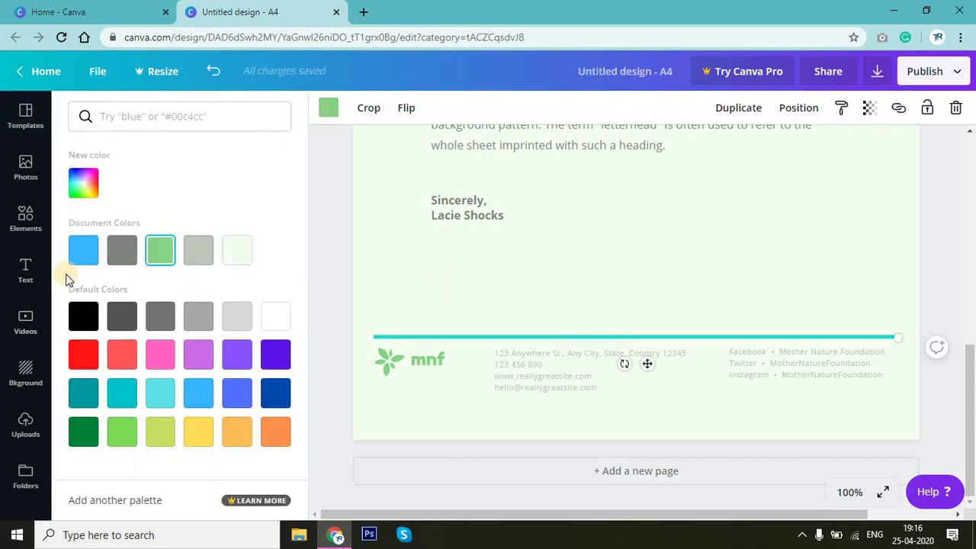
left_click(83, 251)
left_click(343, 257)
scroll(572, 344, "up", 3)
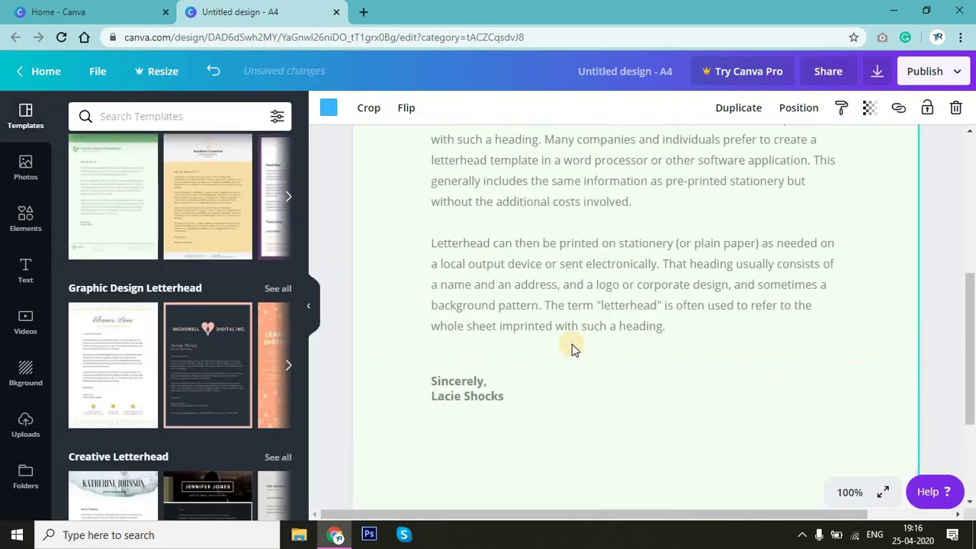
scroll(572, 344, "up", 5)
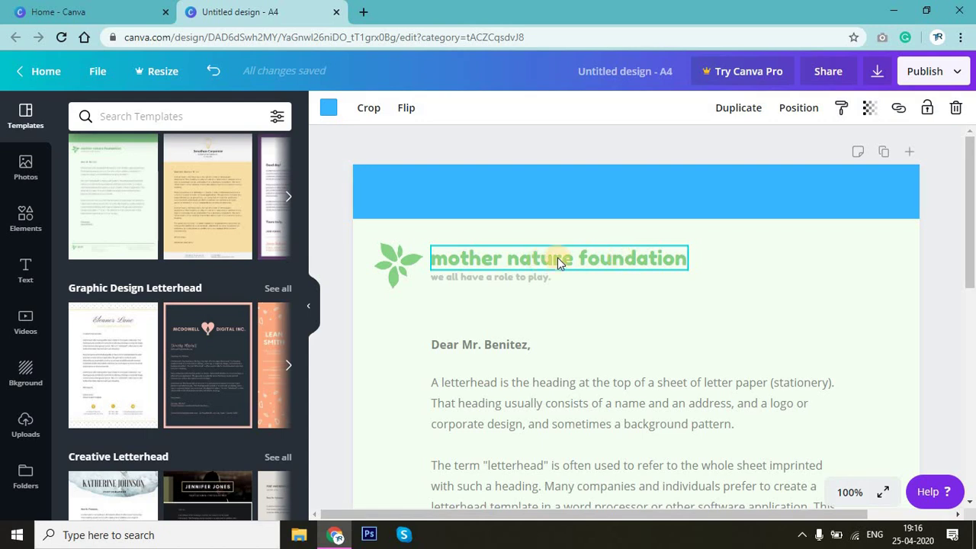
- Replace the mother nature foundation heading text with 'Lorem Ipsum'
left_click(635, 258)
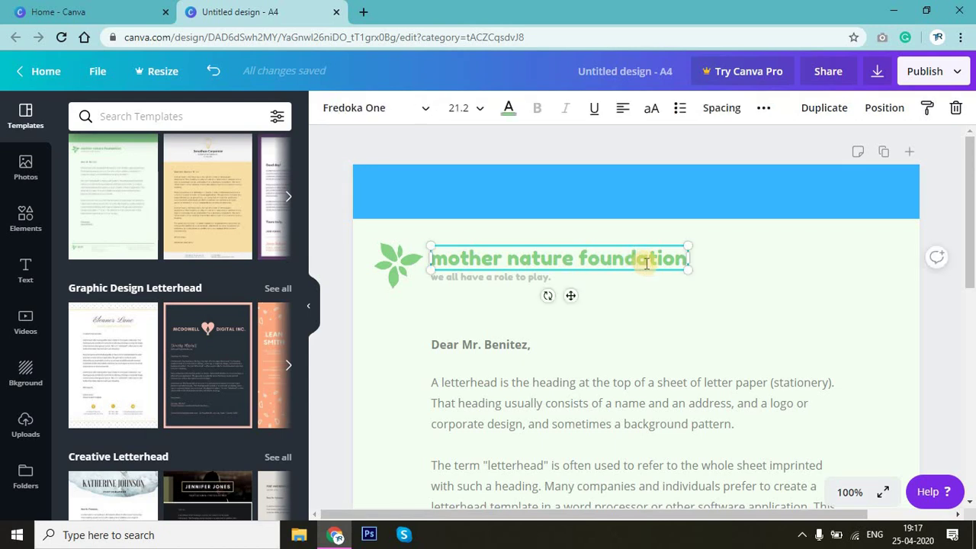
key("ctrl+a")
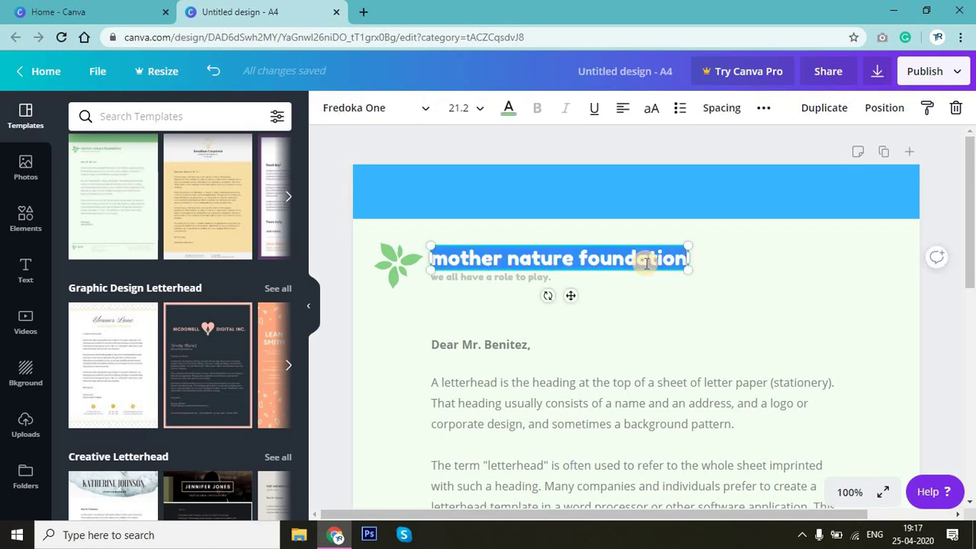
type("Lorem")
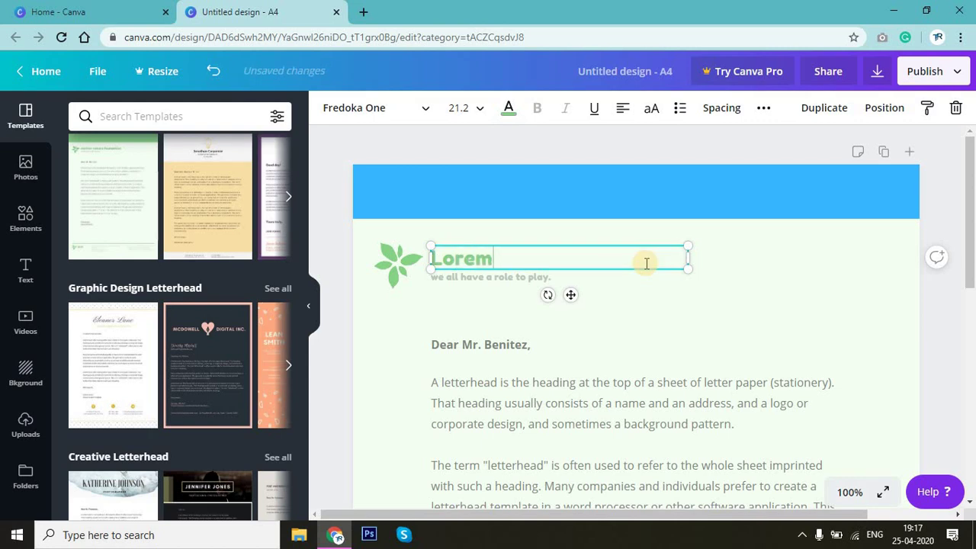
type(" Ips")
type("um")
- Style the heading in blue, bold, uppercase Open Sans
key("ctrl+a")
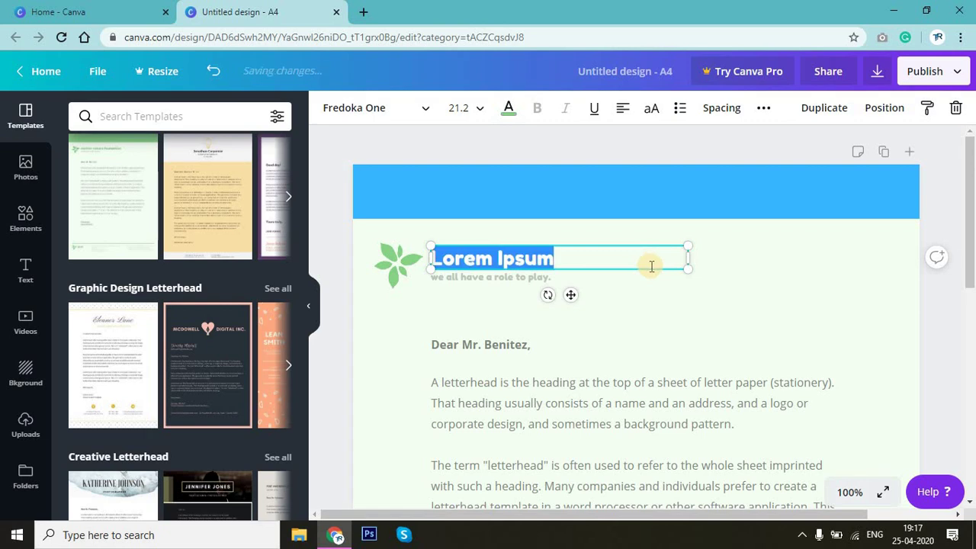
left_click(509, 113)
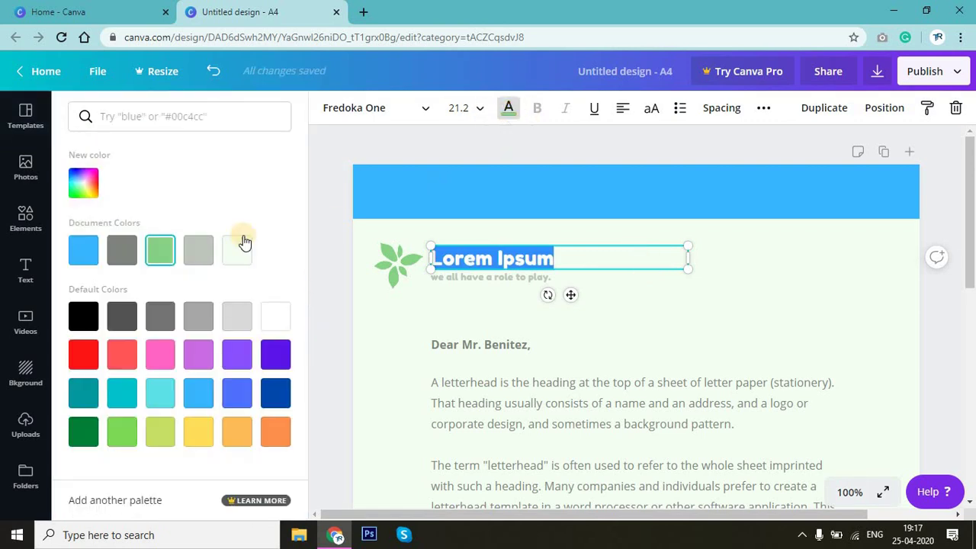
left_click(90, 248)
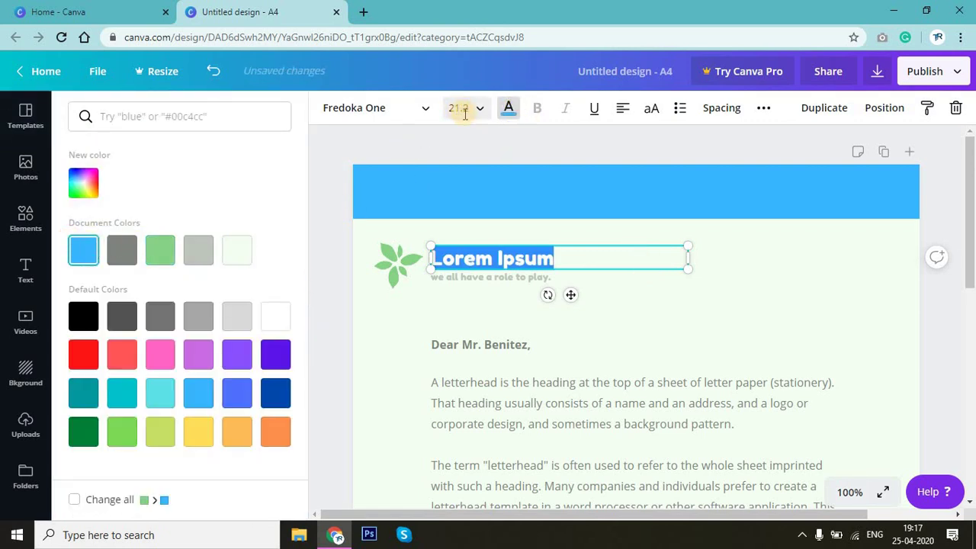
left_click(423, 120)
left_click(100, 180)
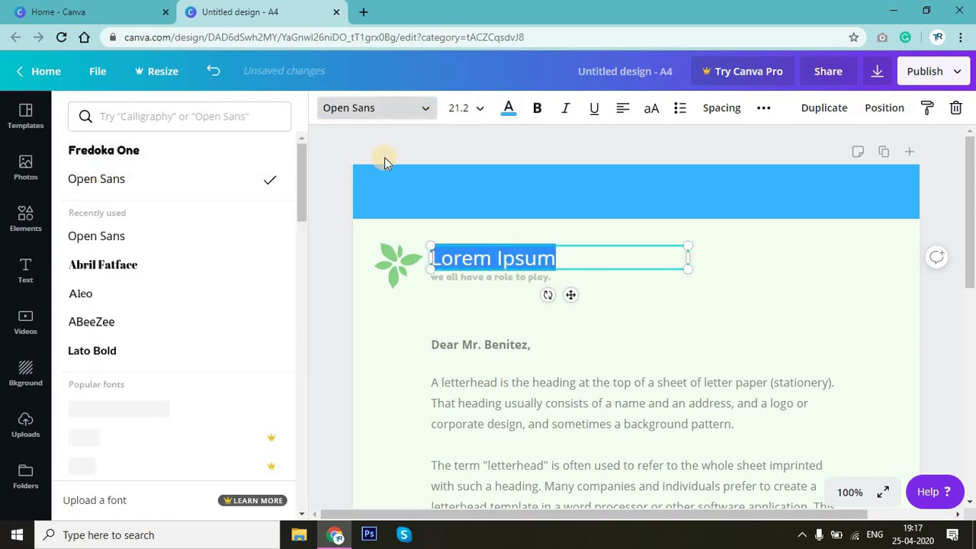
left_click(537, 108)
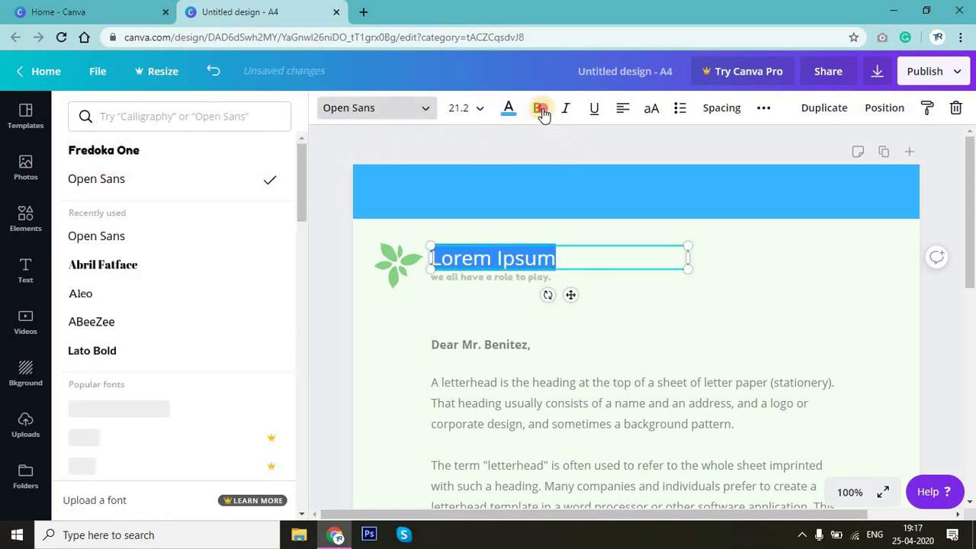
left_click(650, 109)
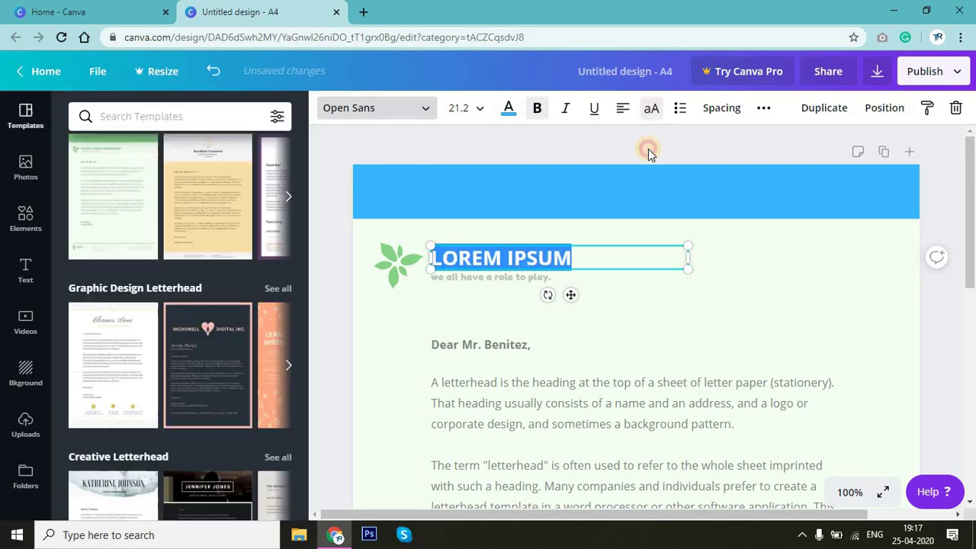
- Replace the tagline text with 'YOUR TAGLINE HERE'
left_click(697, 275)
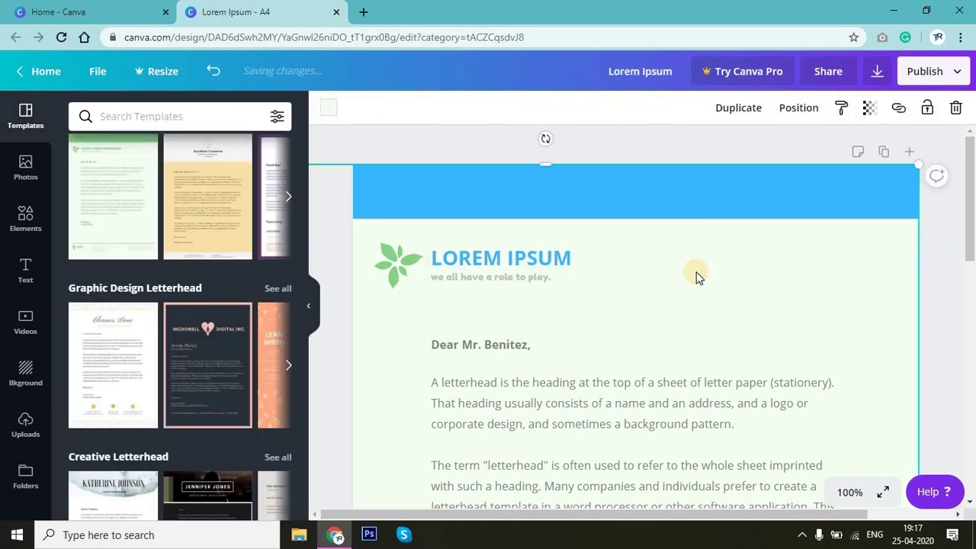
left_click(481, 276)
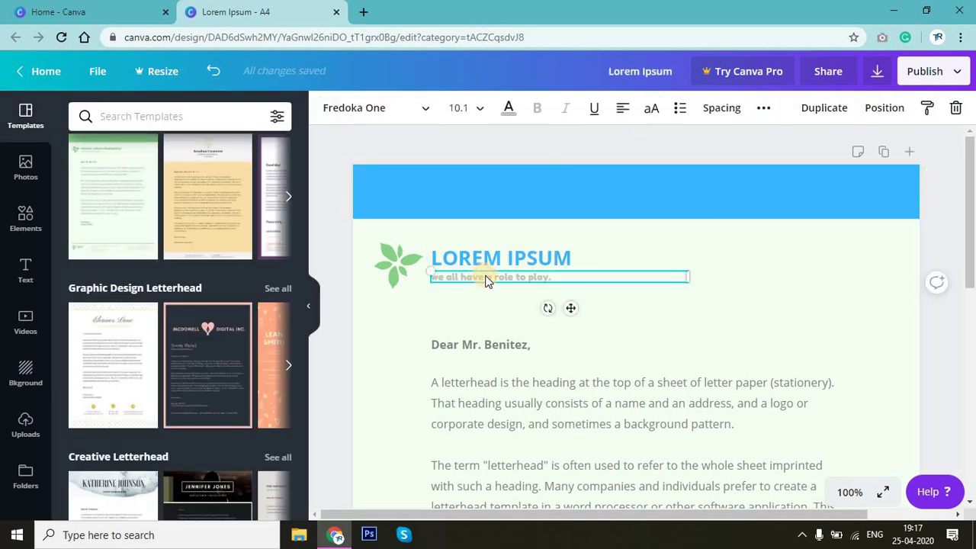
double_click(556, 279)
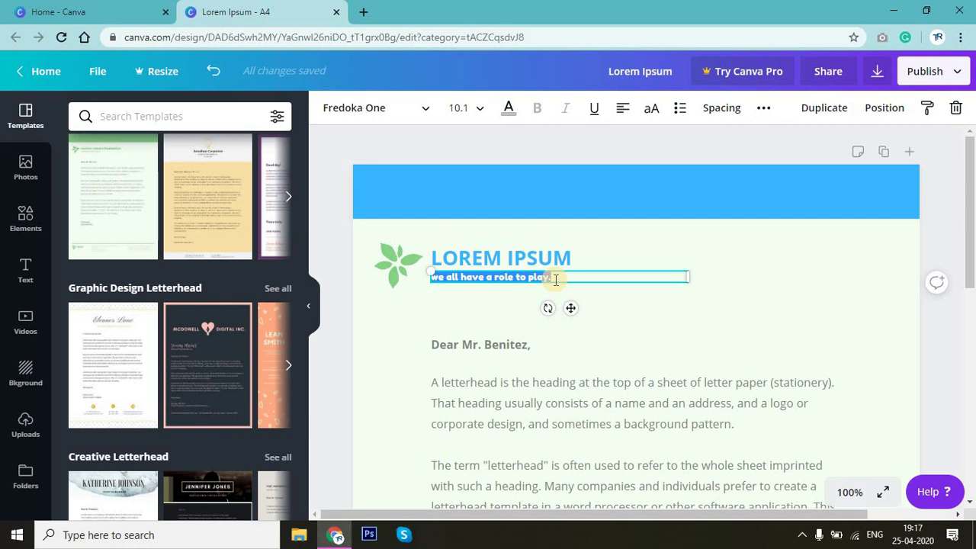
type("Yo")
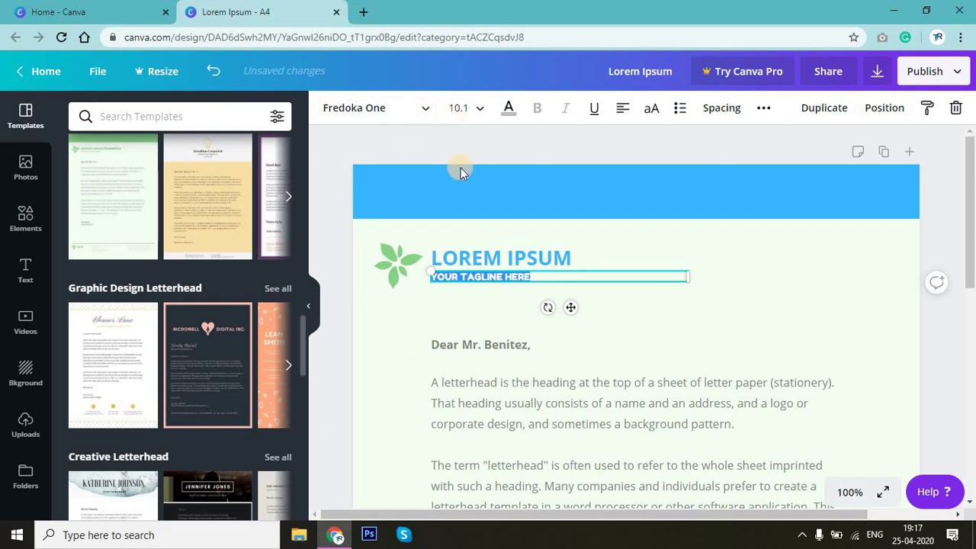
- Make the tagline teal in the Open Sans font
left_click(508, 107)
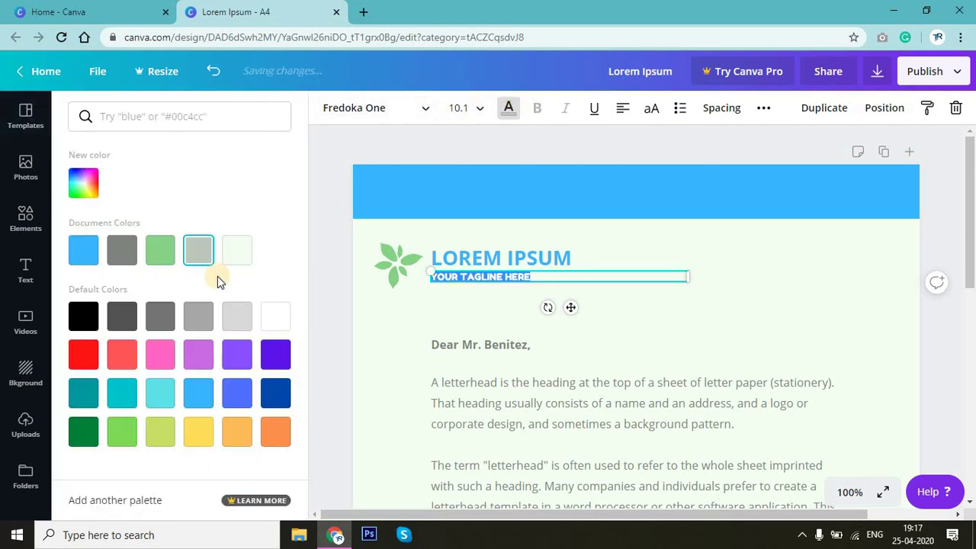
left_click(83, 392)
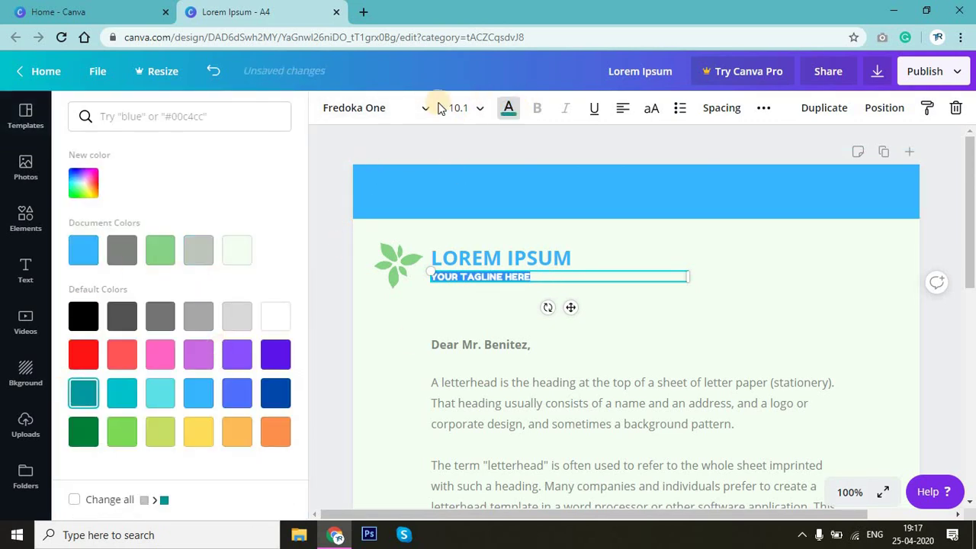
left_click(415, 109)
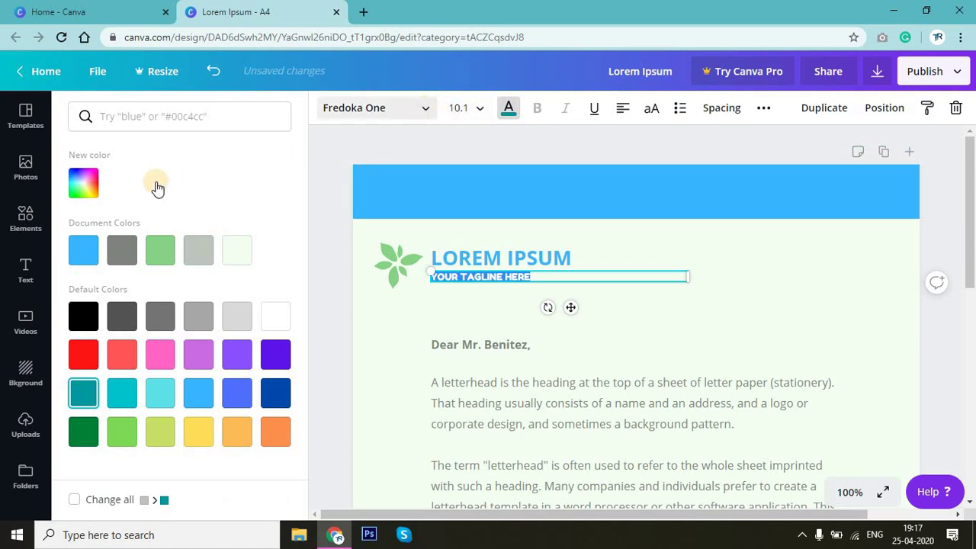
left_click(151, 152)
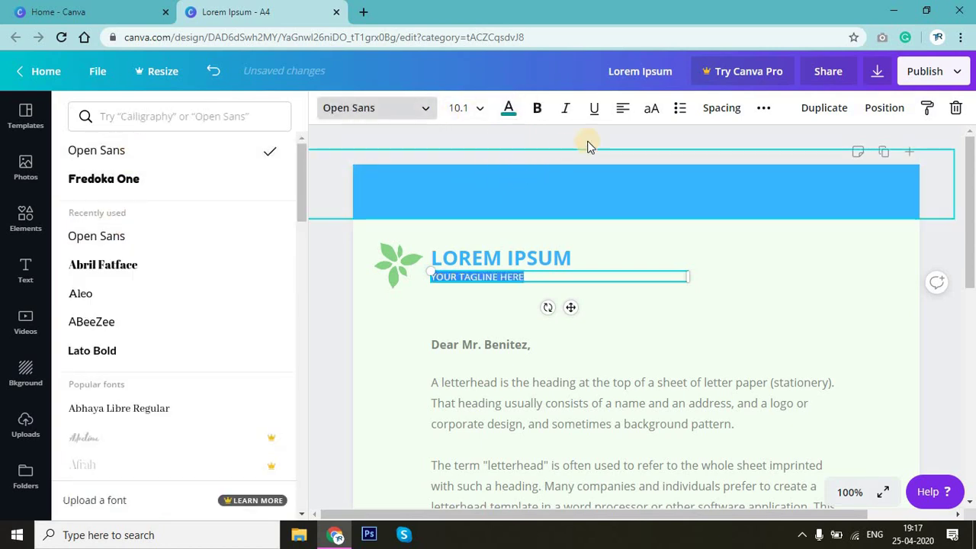
left_click(626, 154)
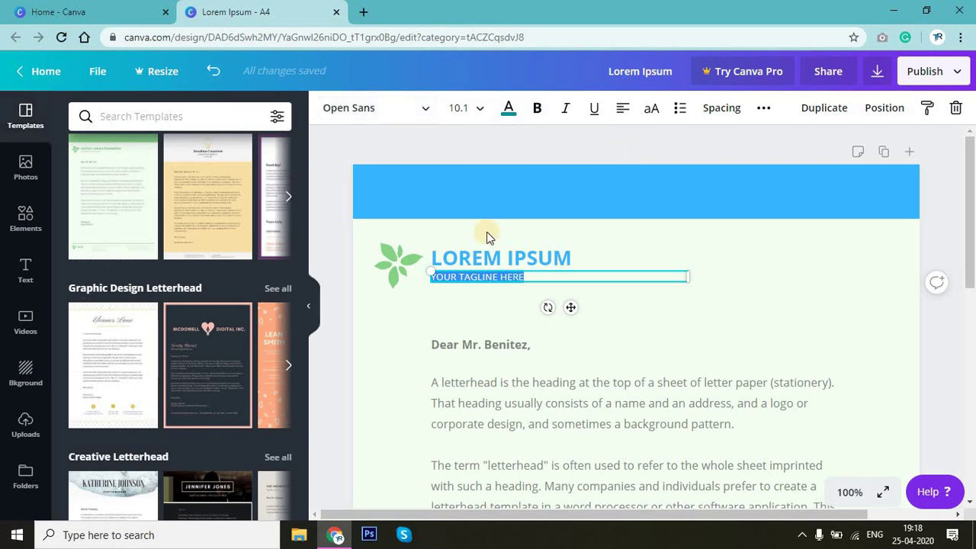
left_click(397, 257)
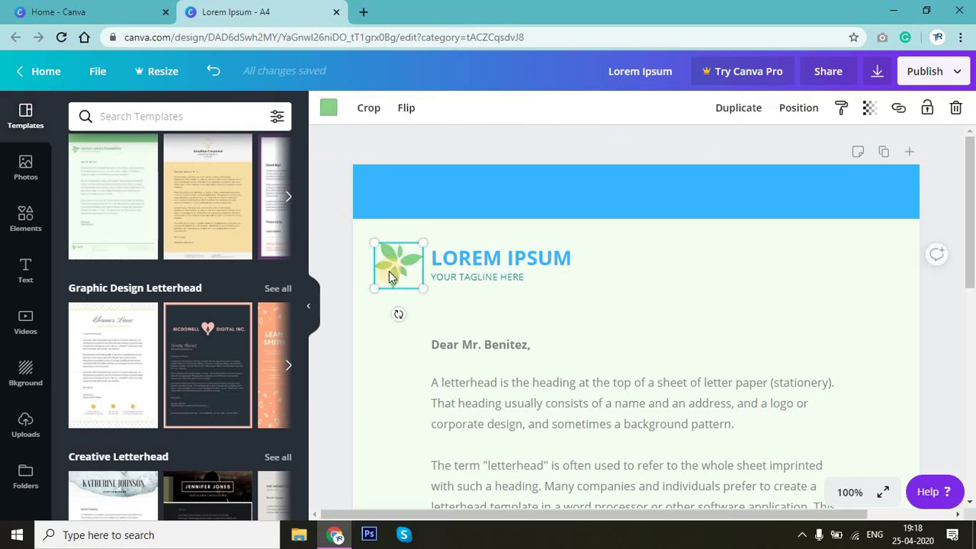
- Delete the leaf logo and open the Elements panel in the sidebar
key("Delete")
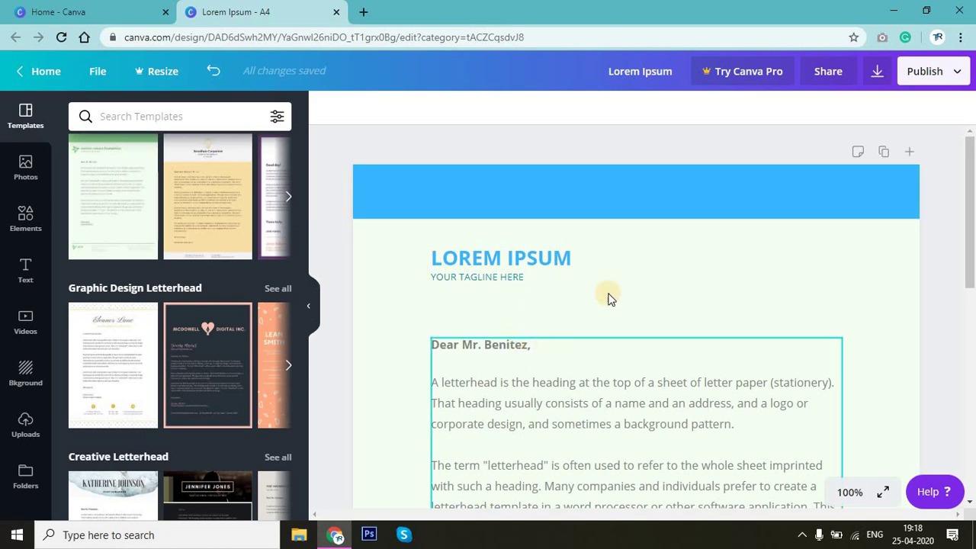
scroll(758, 270, "down", 1)
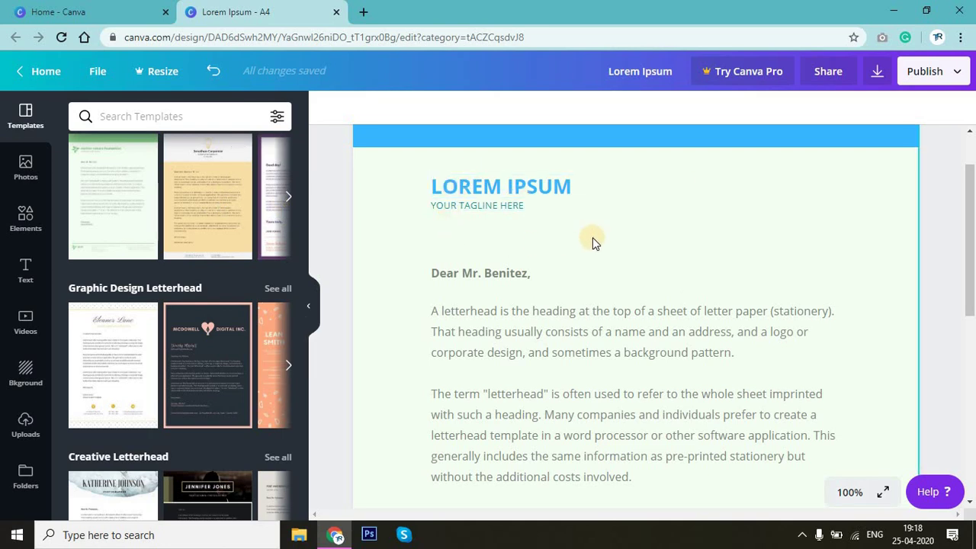
left_click(23, 218)
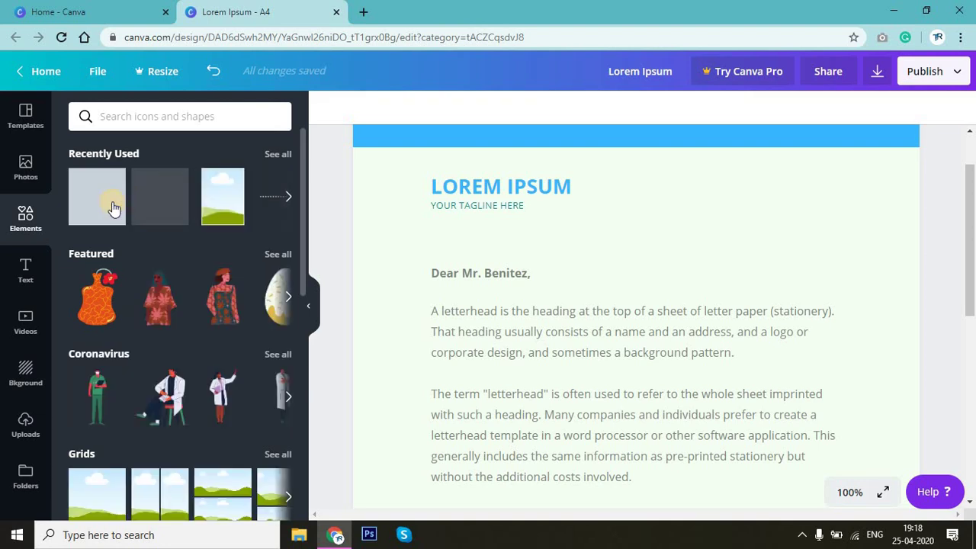
- Add a small square beside the title, colour it blue and rotate it into a diamond
left_click(110, 200)
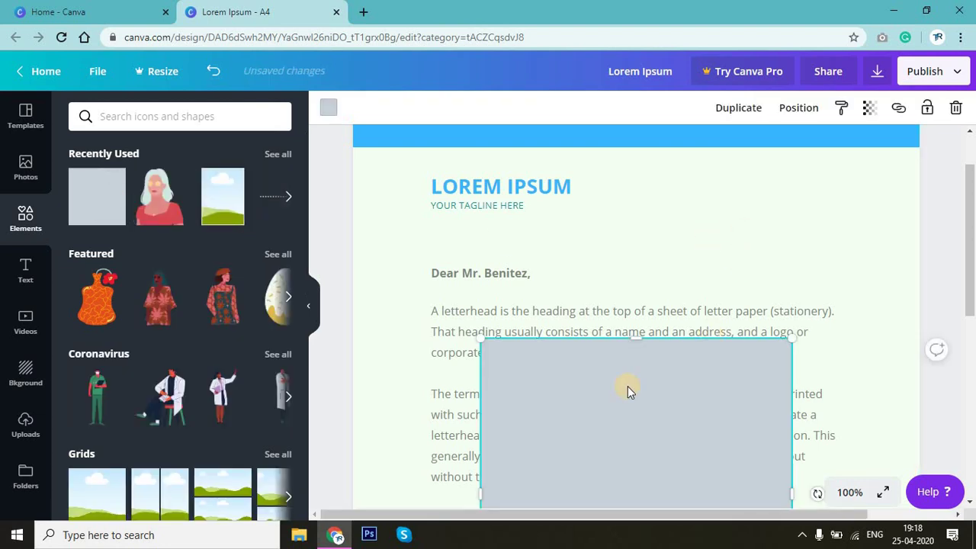
left_click_drag(627, 386, 721, 193)
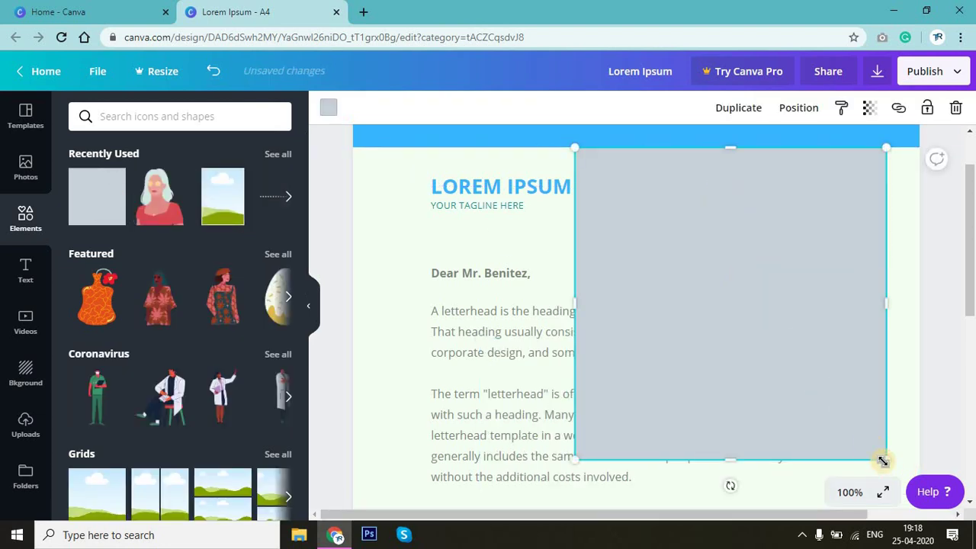
left_click_drag(890, 465, 607, 149)
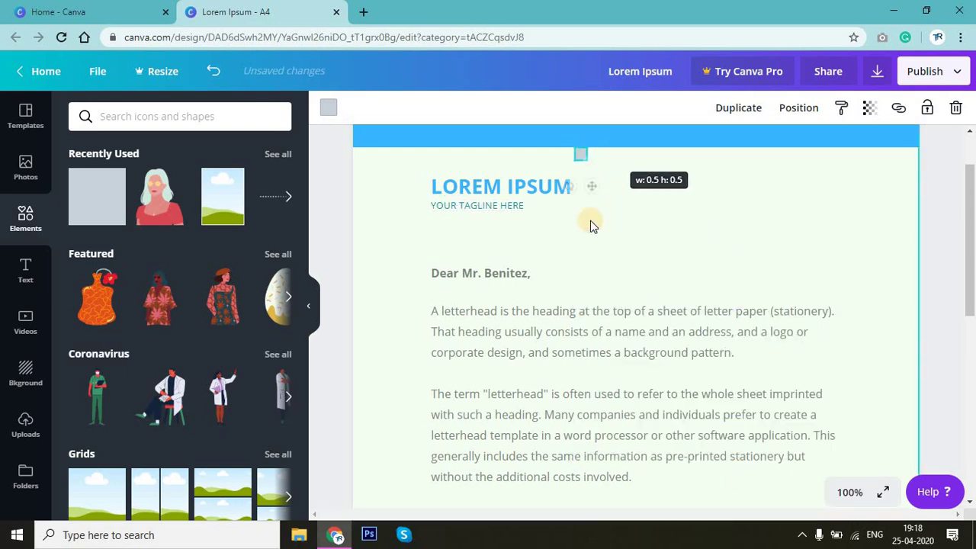
left_click(327, 107)
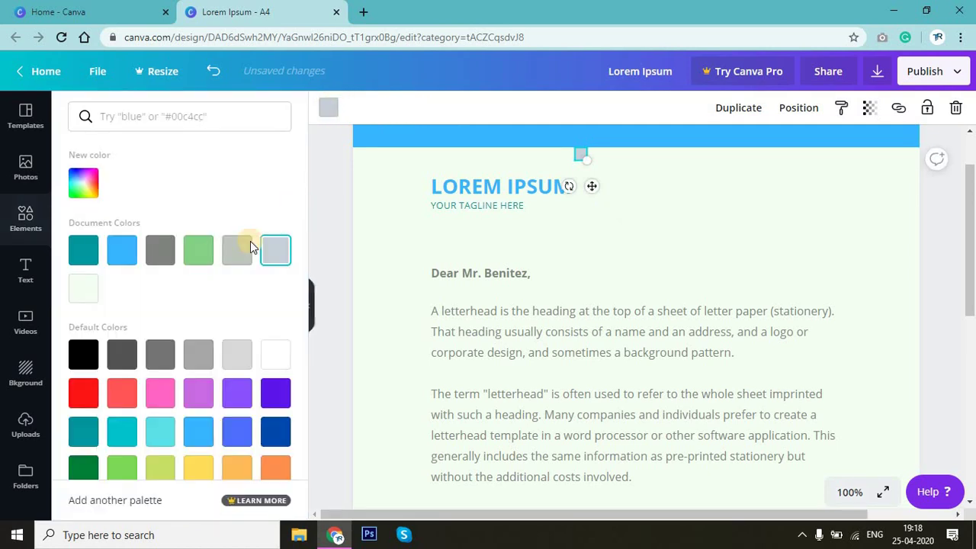
left_click(111, 253)
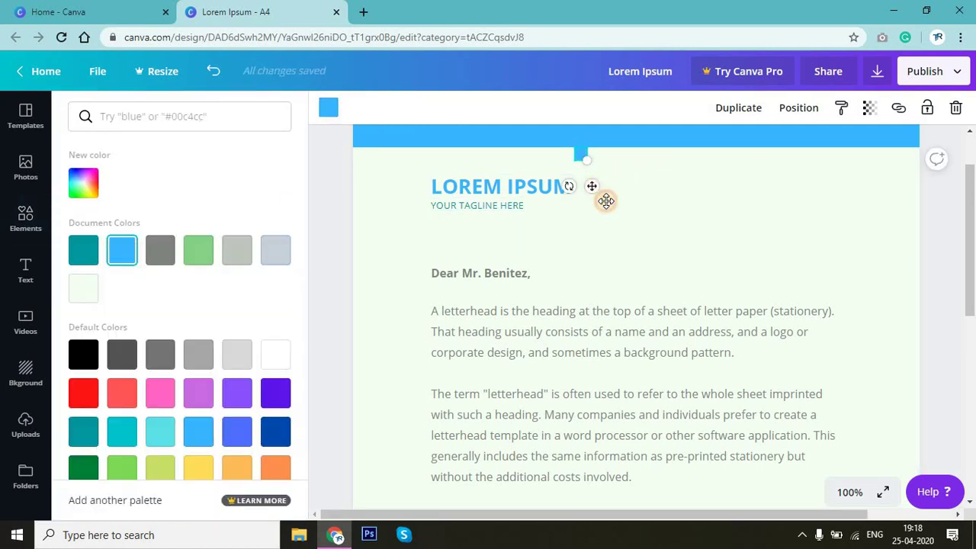
mouse_move(596, 184)
left_mouse_down()
mouse_move(716, 216)
mouse_move(674, 196)
mouse_move(675, 206)
left_mouse_up()
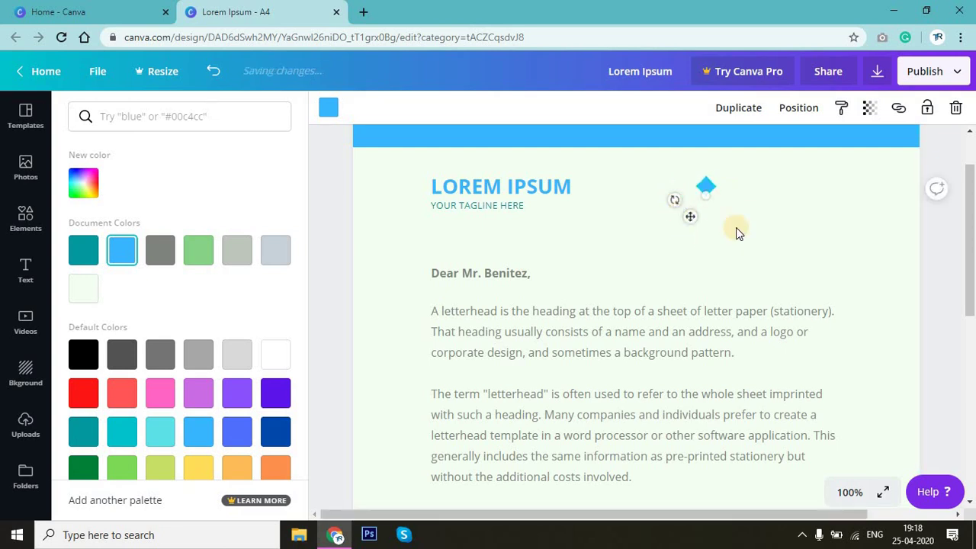
- Duplicate the blue diamond, turn the copy teal and nudge it against the original
left_click(761, 218)
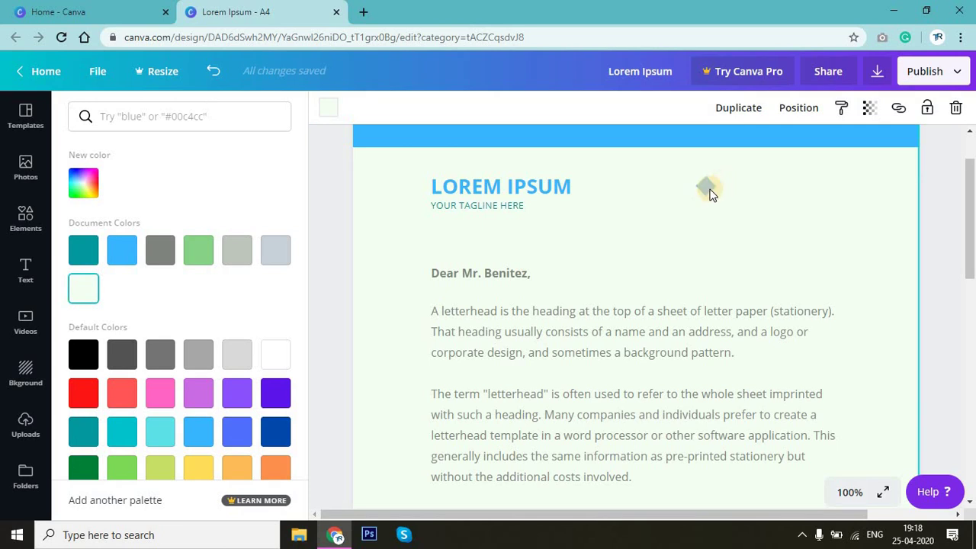
left_click(709, 191)
left_click(737, 108)
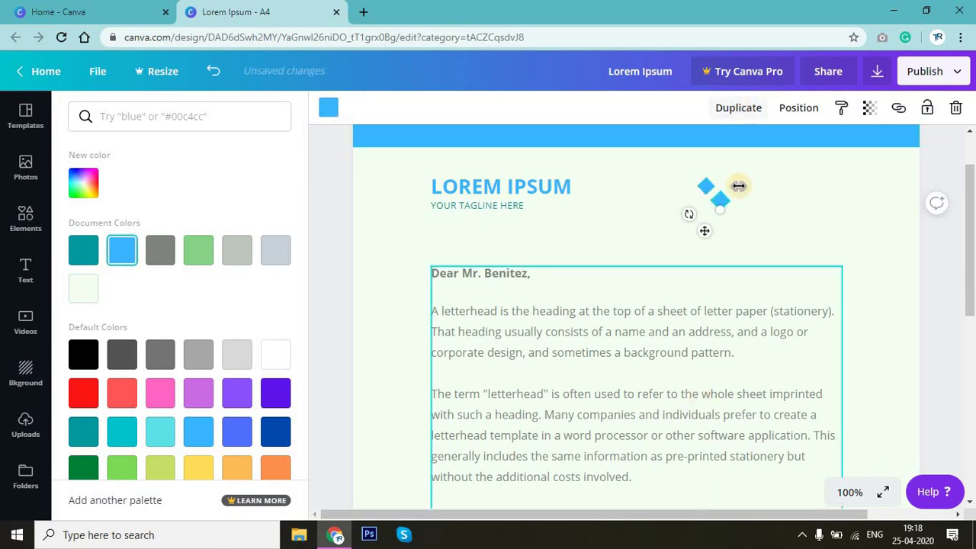
left_click(328, 108)
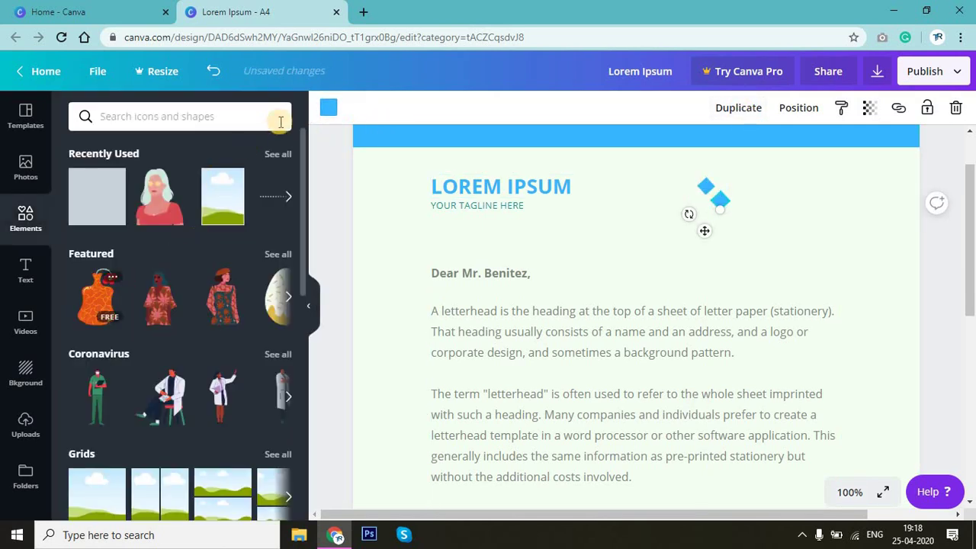
left_click(328, 108)
left_click(84, 250)
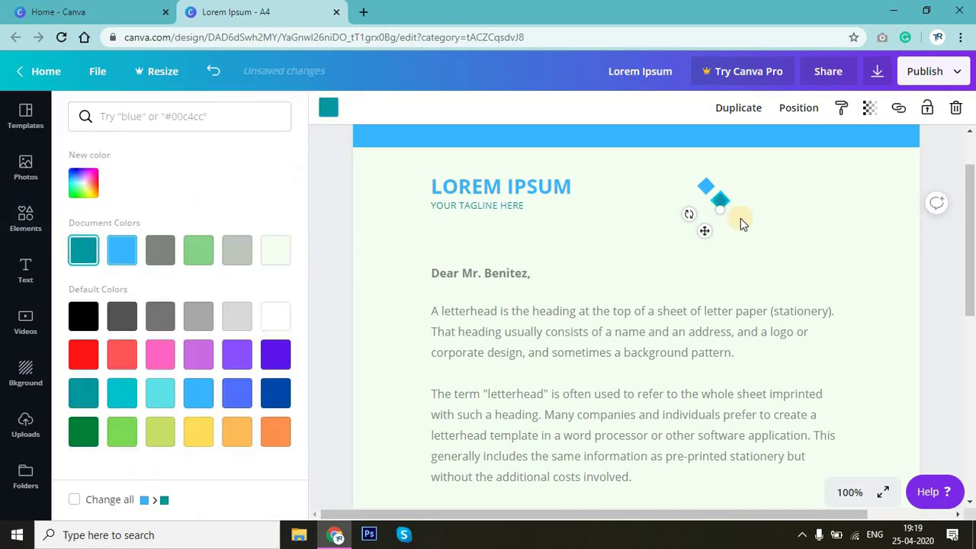
left_click_drag(704, 230, 692, 224)
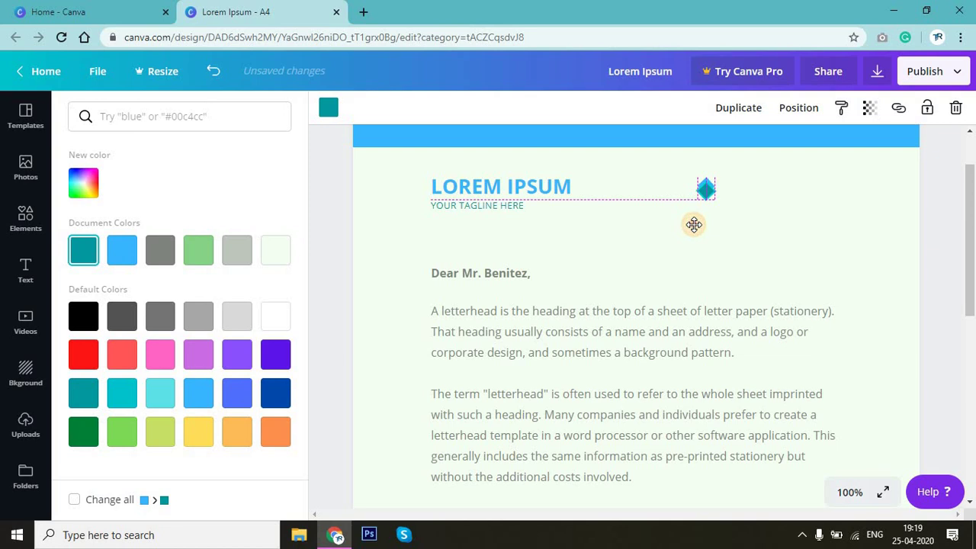
left_click(741, 215)
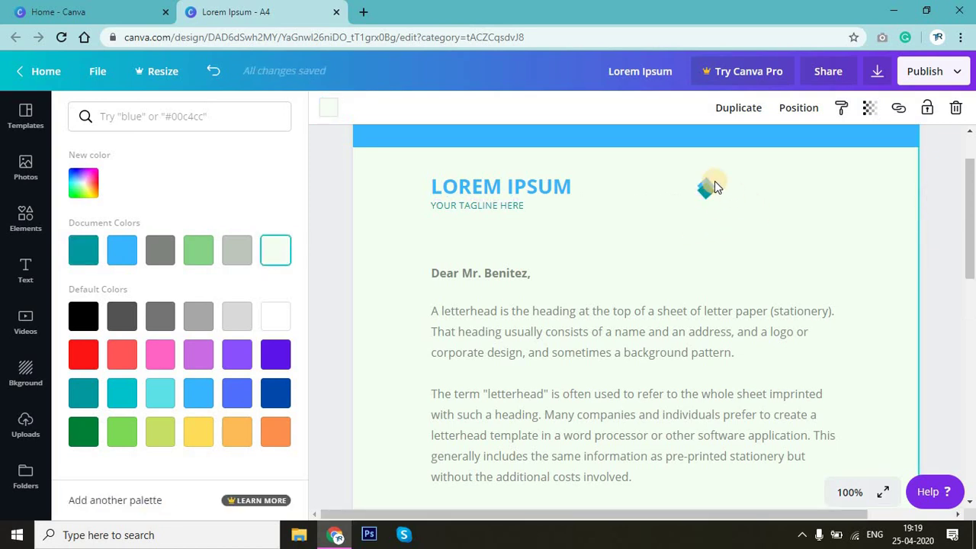
- Move the two-diamond logo just left of the LOREM IPSUM heading
left_click(704, 186)
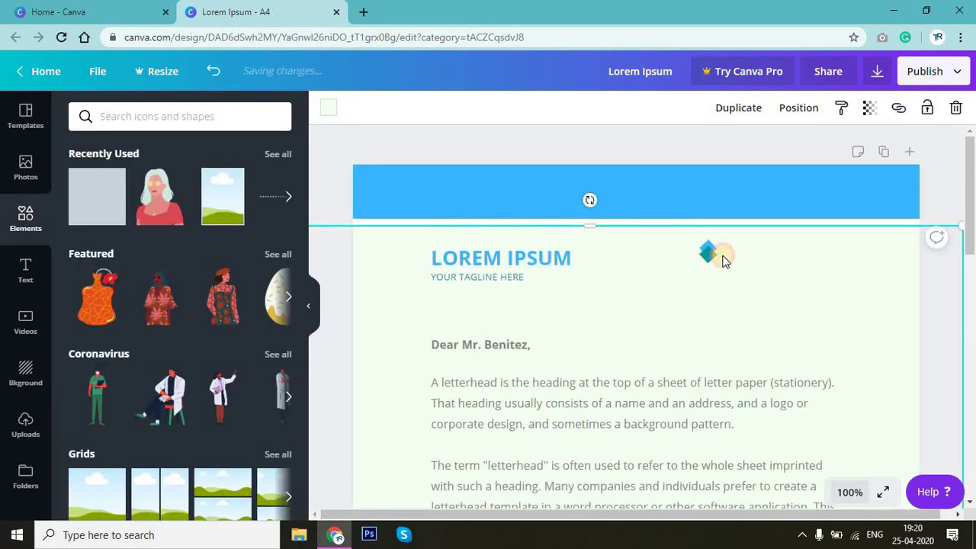
left_click_drag(709, 252, 417, 267)
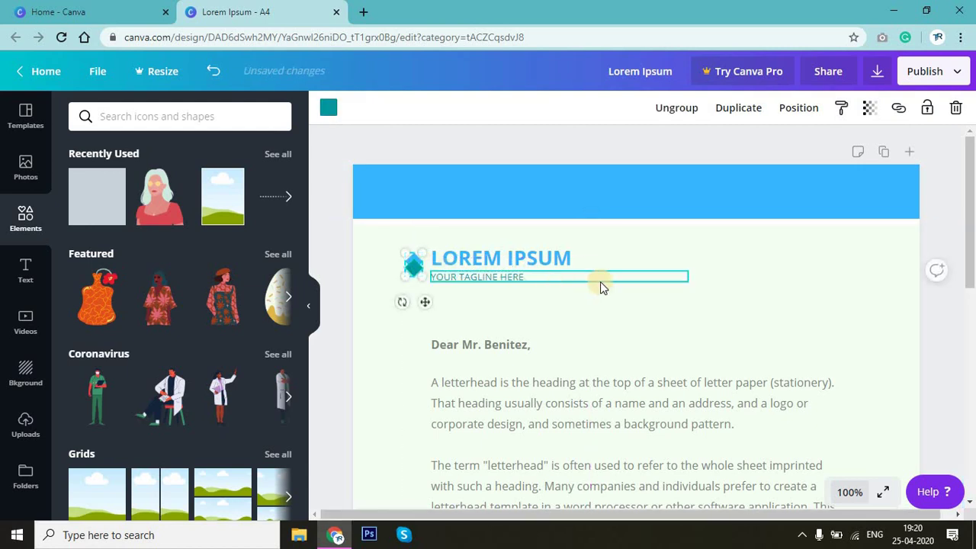
left_click(790, 283)
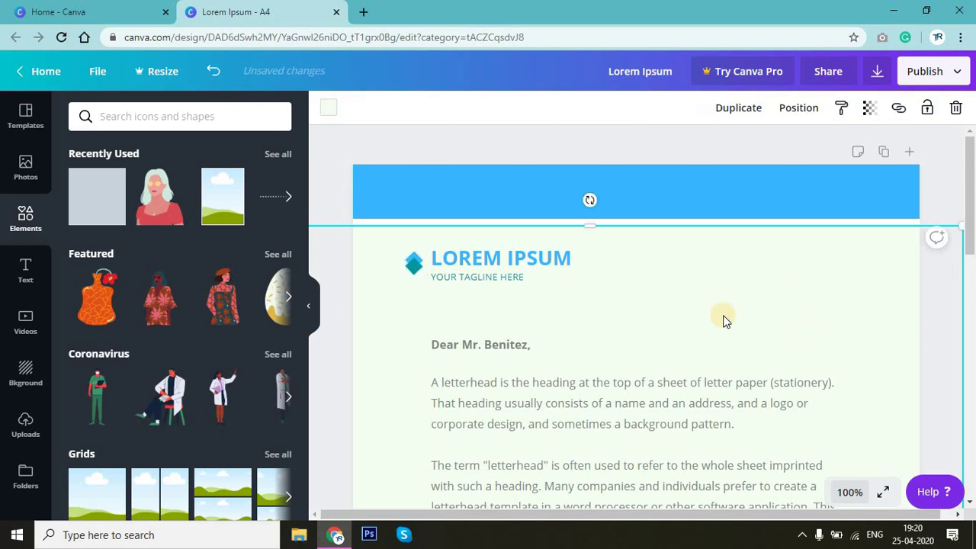
scroll(715, 309, "down", 2)
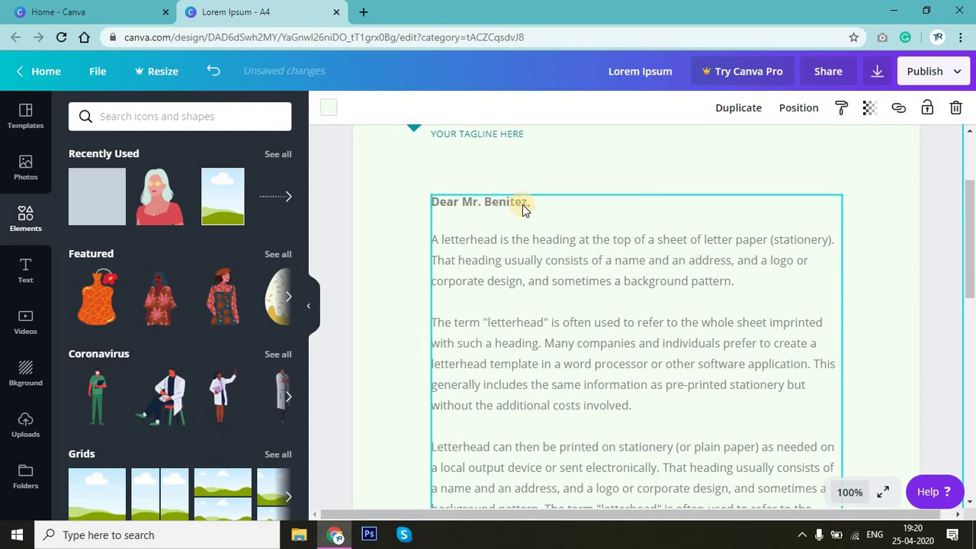
- Change the greeting's surname to XX so it reads 'Dear Mr. XX,'
left_click(476, 200)
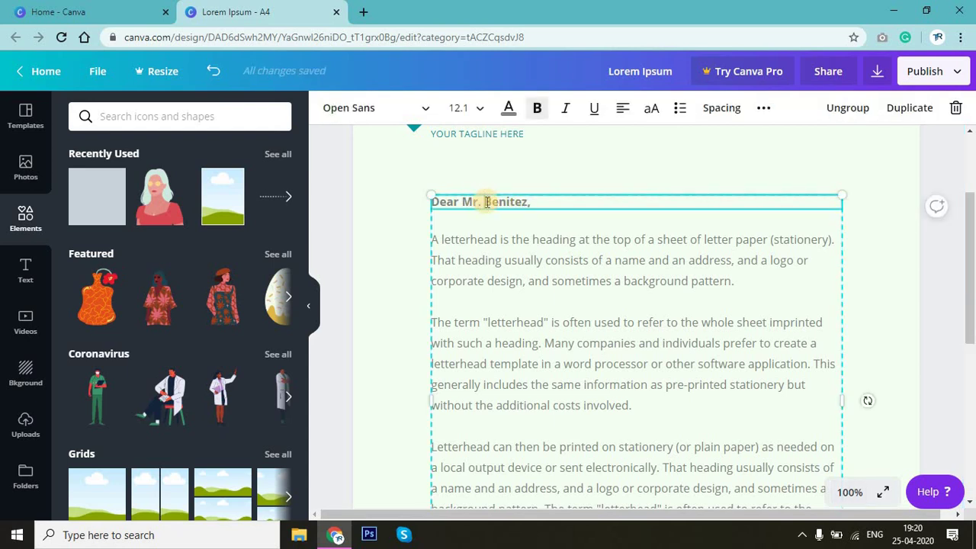
left_click_drag(485, 202, 529, 204)
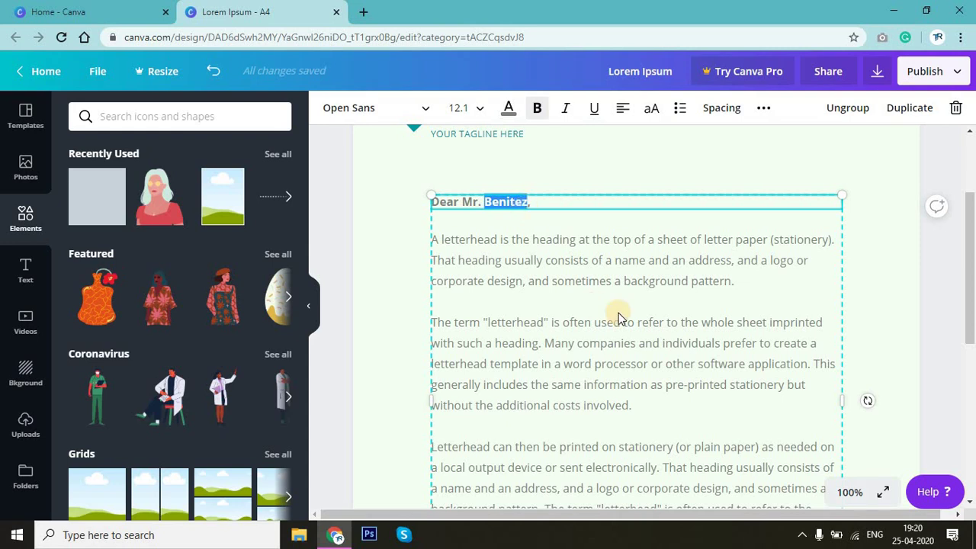
type("XX")
left_click(447, 240)
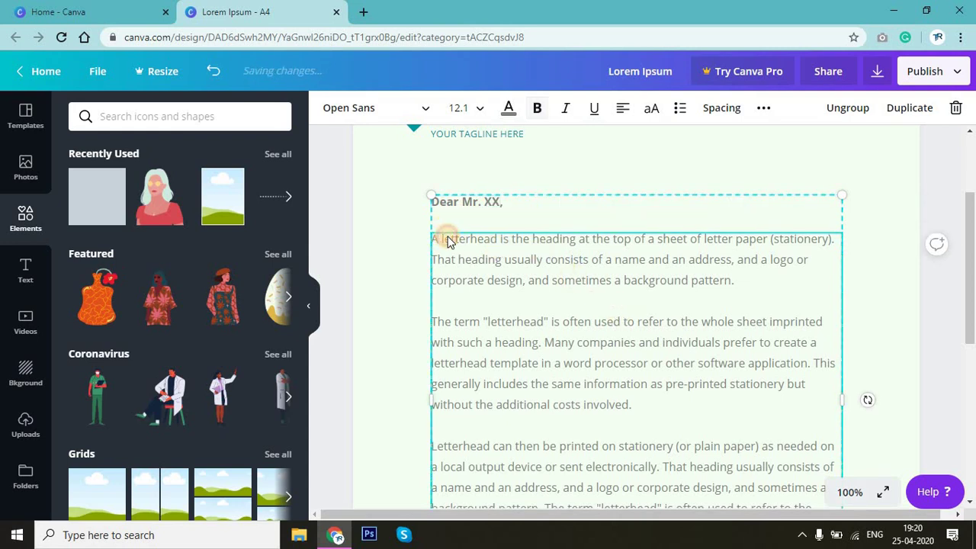
- Open the first body paragraph of the sample letter for editing
scroll(561, 265, "down", 1)
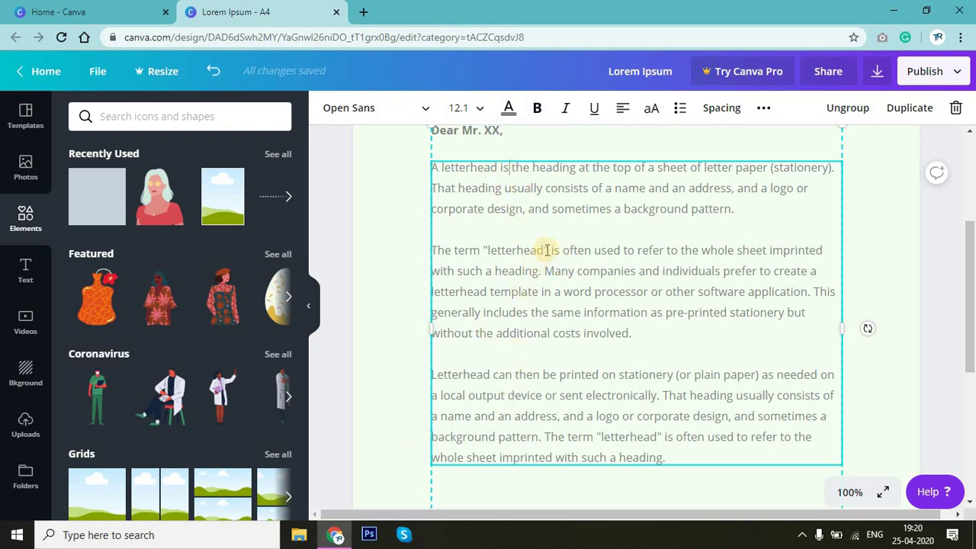
left_click(510, 170)
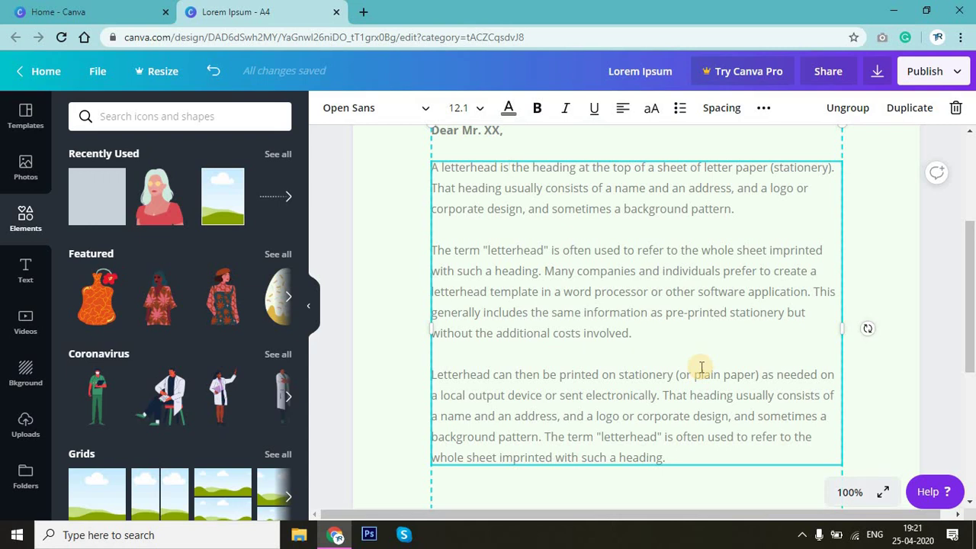
scroll(701, 368, "up", 2)
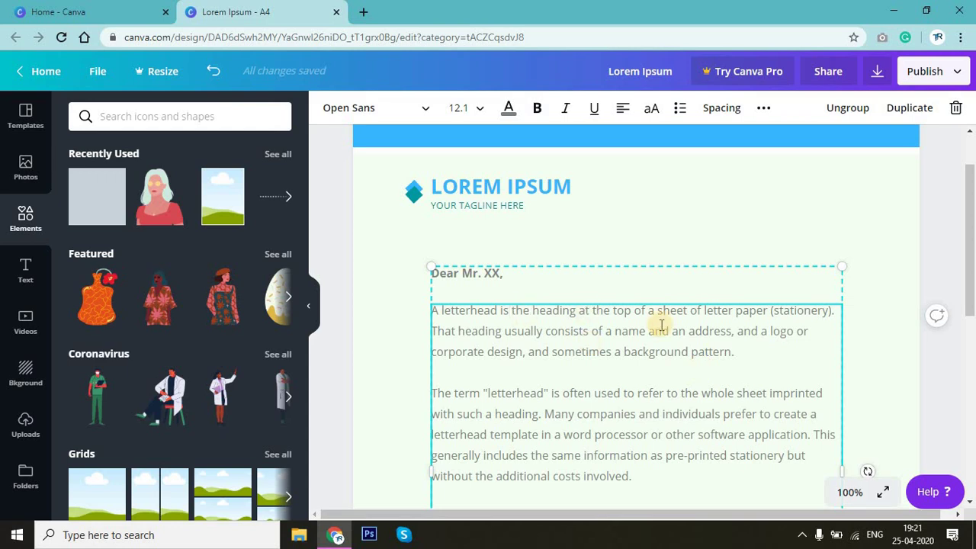
scroll(785, 388, "down", 1)
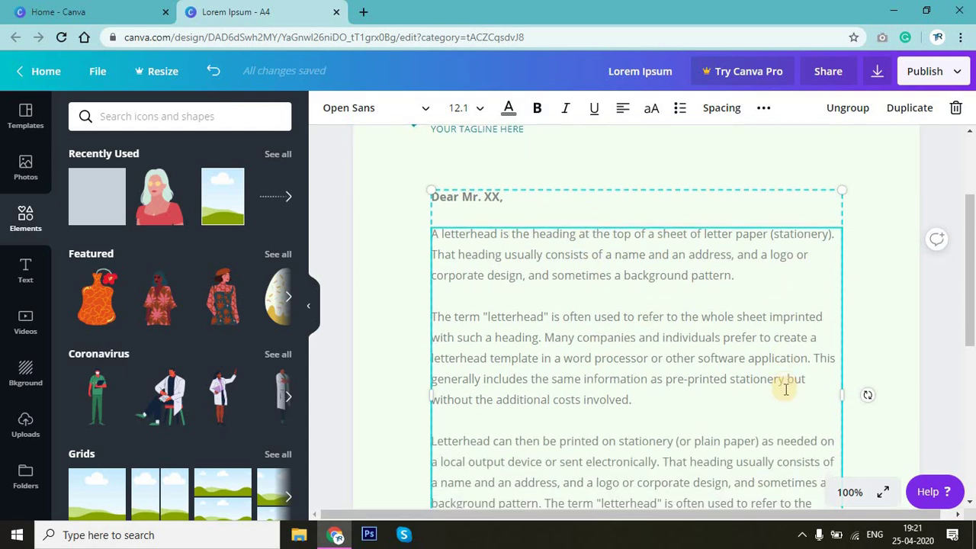
scroll(762, 358, "down", 1)
scroll(756, 386, "down", 1)
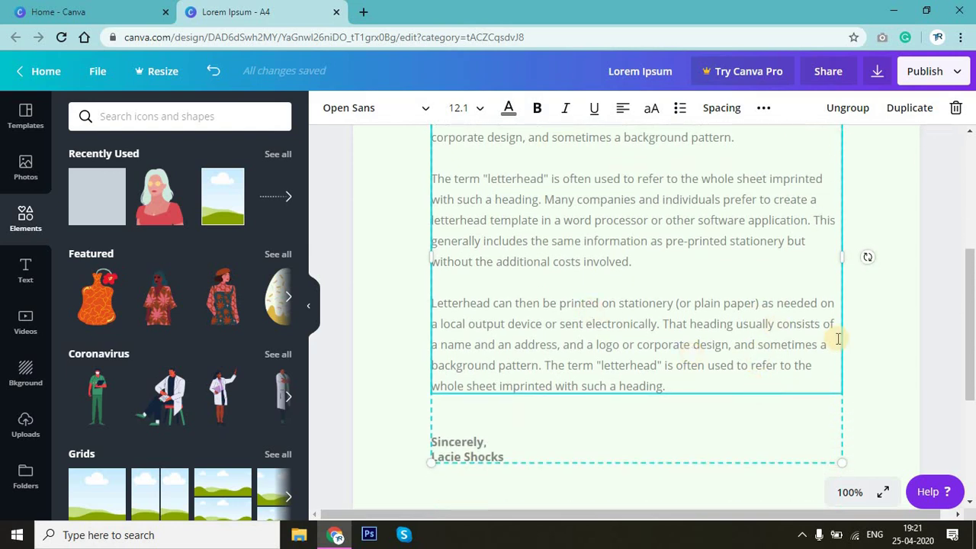
- Overwrite the signer's name below 'Sincerely,' with the placeholder 'XXX XXX'
scroll(775, 377, "down", 1)
scroll(773, 375, "down", 1)
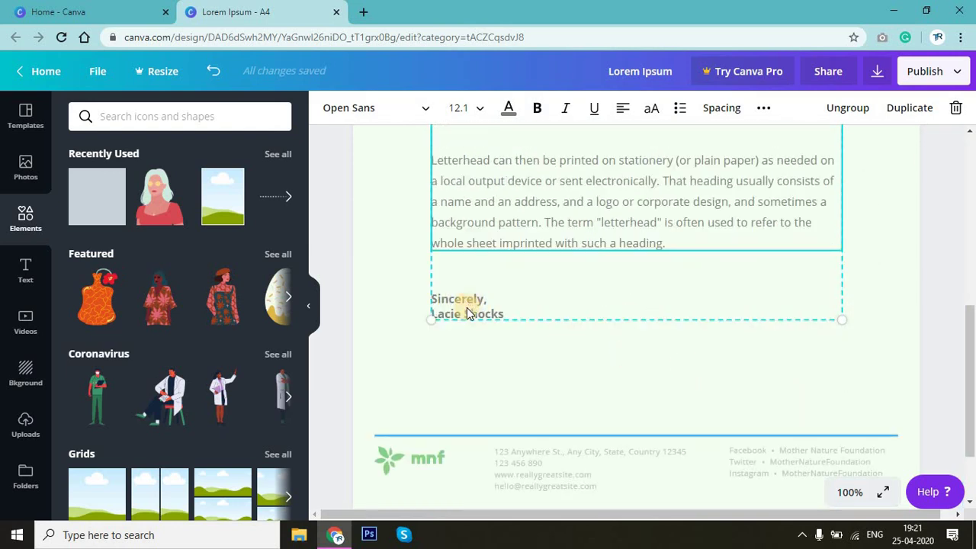
left_click(488, 339)
left_click(470, 316)
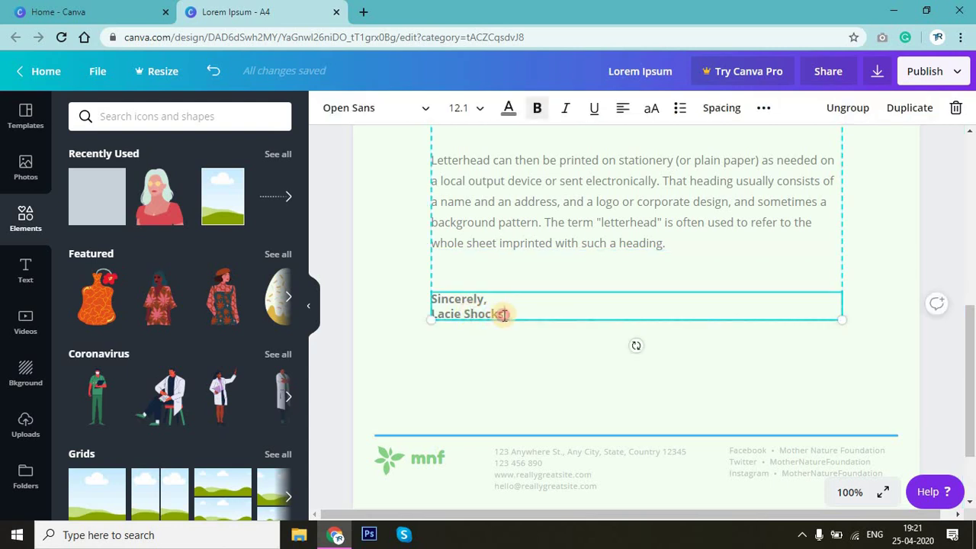
left_click_drag(504, 315, 432, 316)
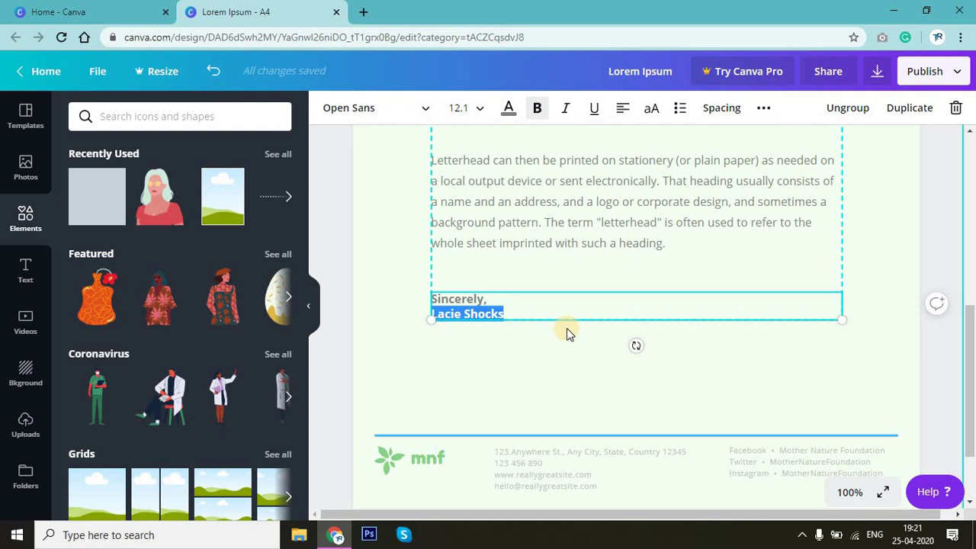
type("XXX XXX")
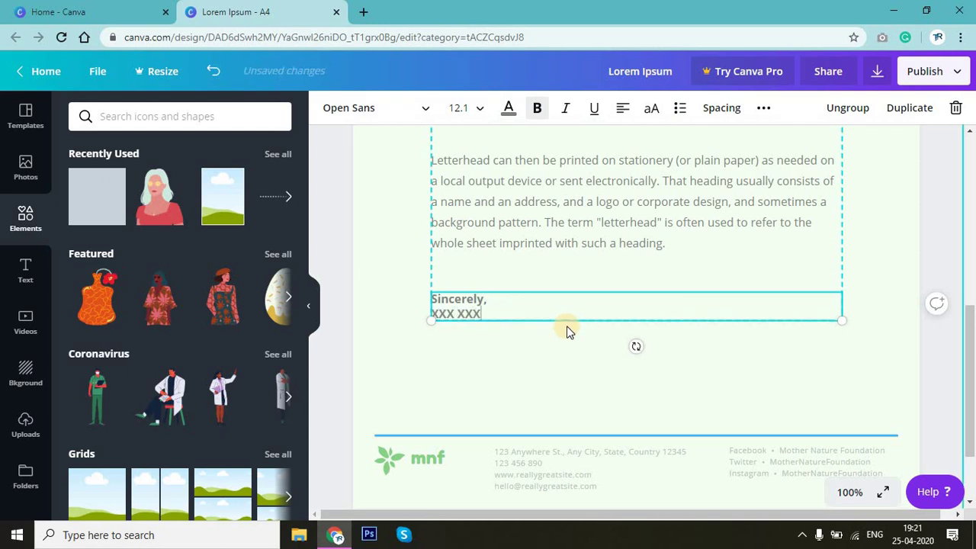
left_click(583, 347)
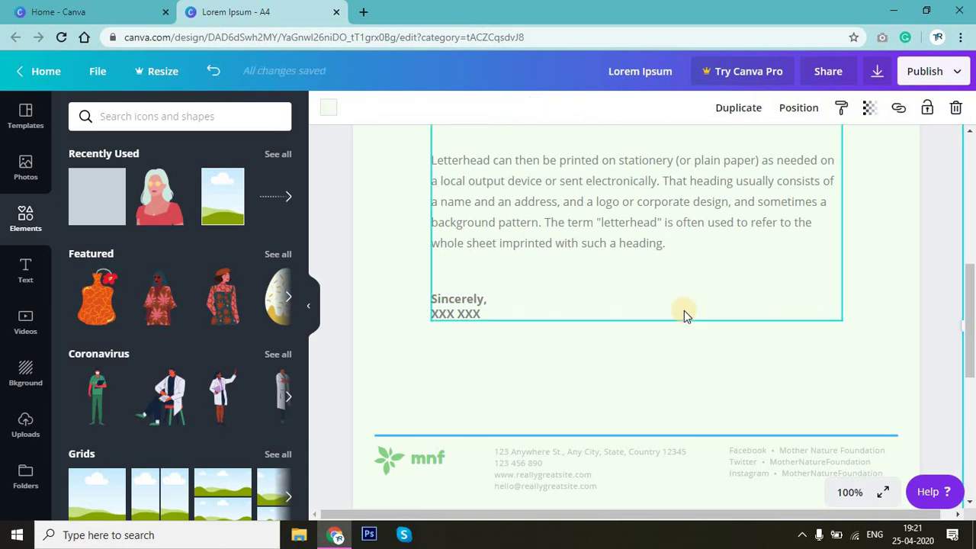
left_click(645, 360)
- Ungroup the footer elements
scroll(645, 359, "down", 2)
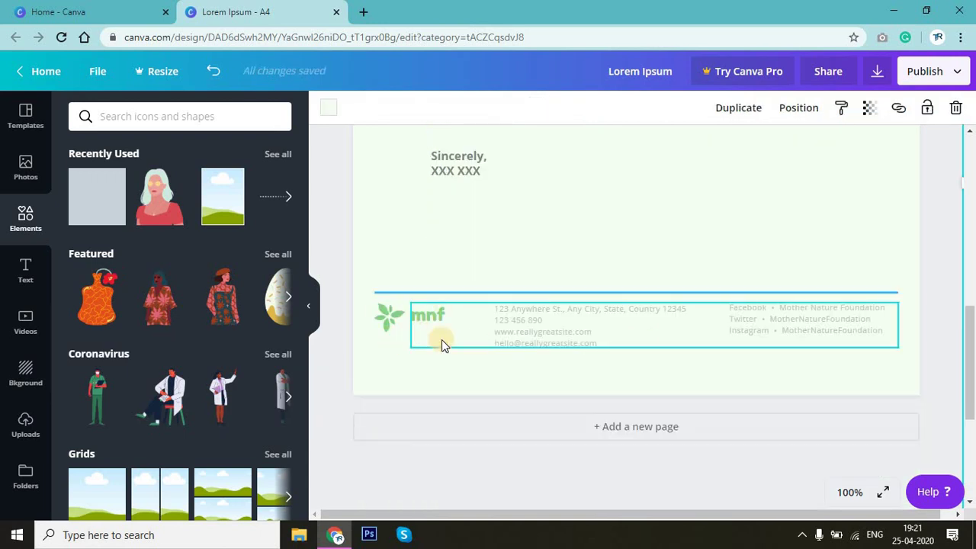
scroll(440, 304, "up", 1)
left_click(440, 307)
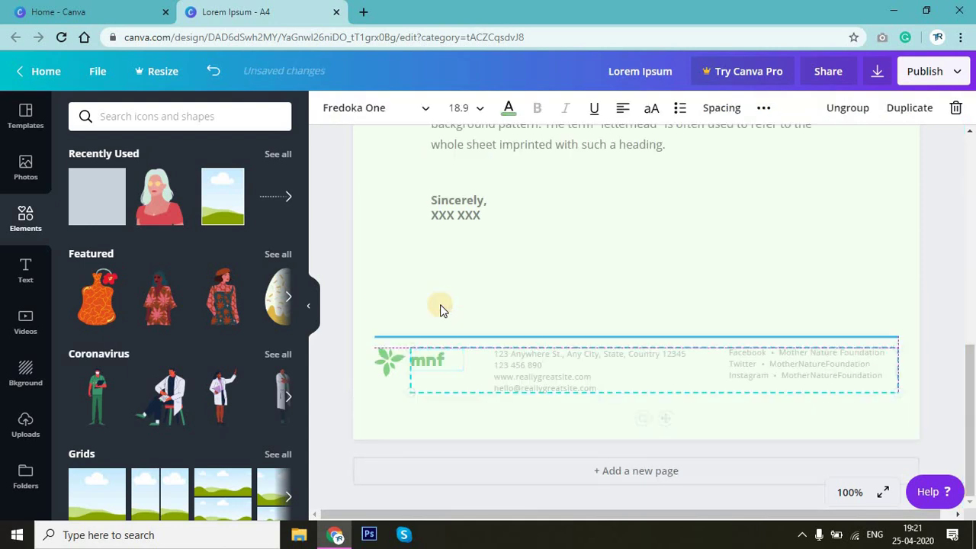
right_click(453, 354)
left_click(496, 496)
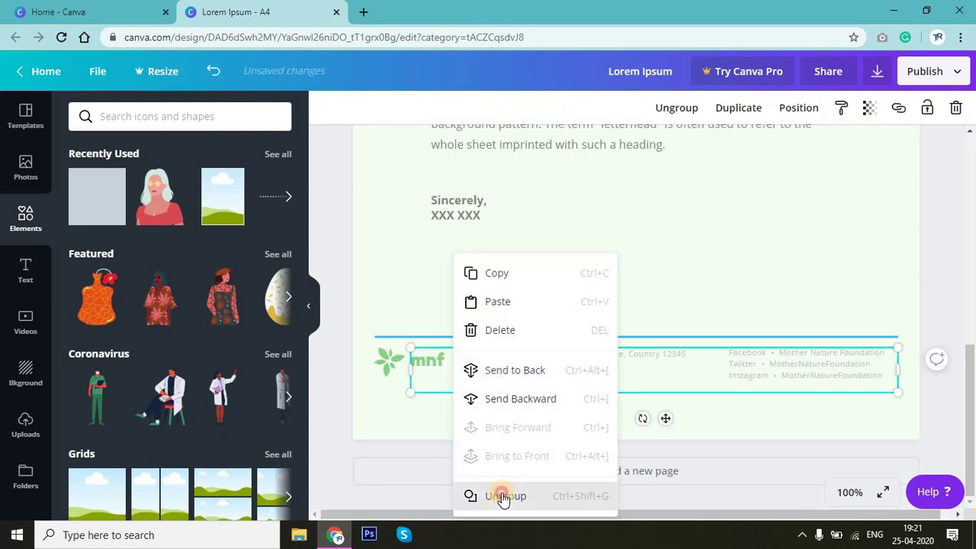
left_click(435, 358)
- Retype part of the footer wordmark text and set it to font size 16
scroll(439, 376, "down", 1)
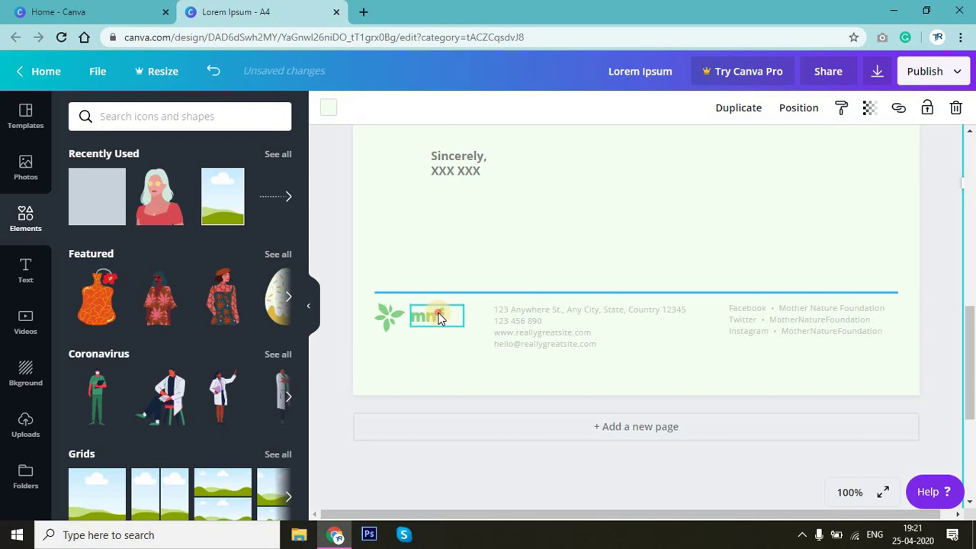
left_click(439, 318)
scroll(437, 322, "up", 1)
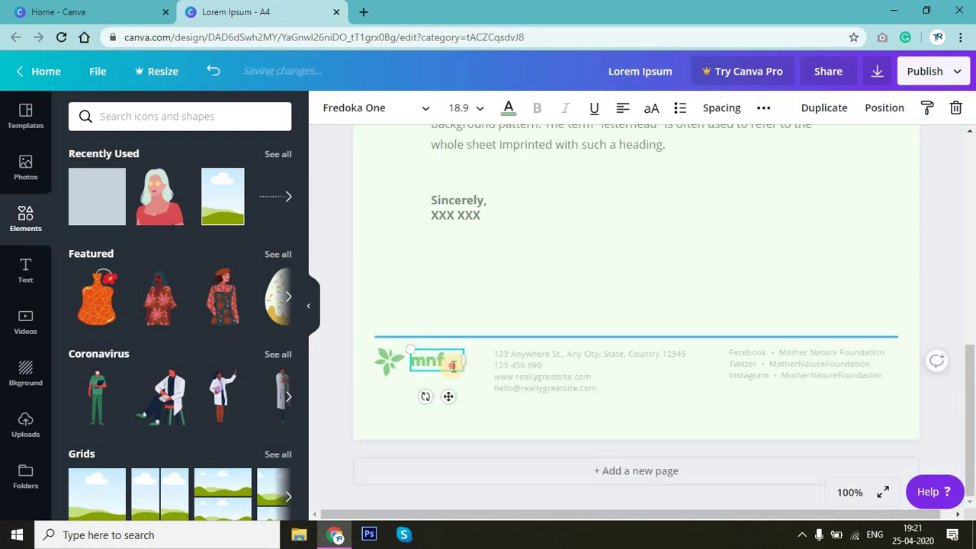
left_click_drag(453, 366, 415, 369)
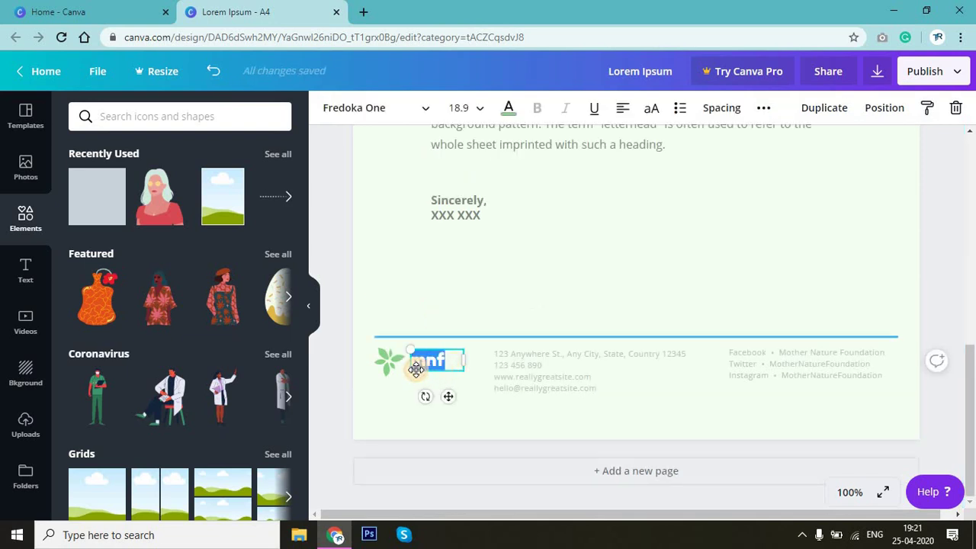
type("o")
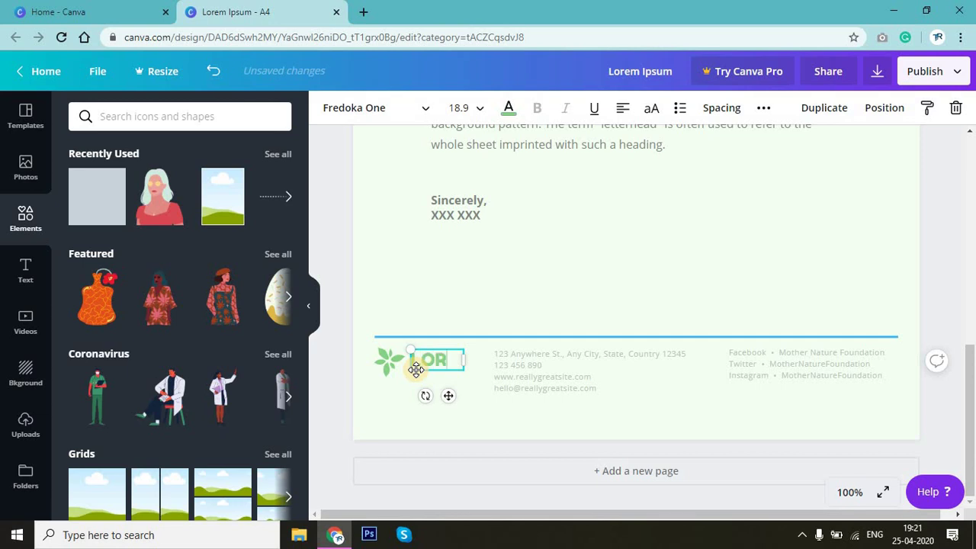
type("m")
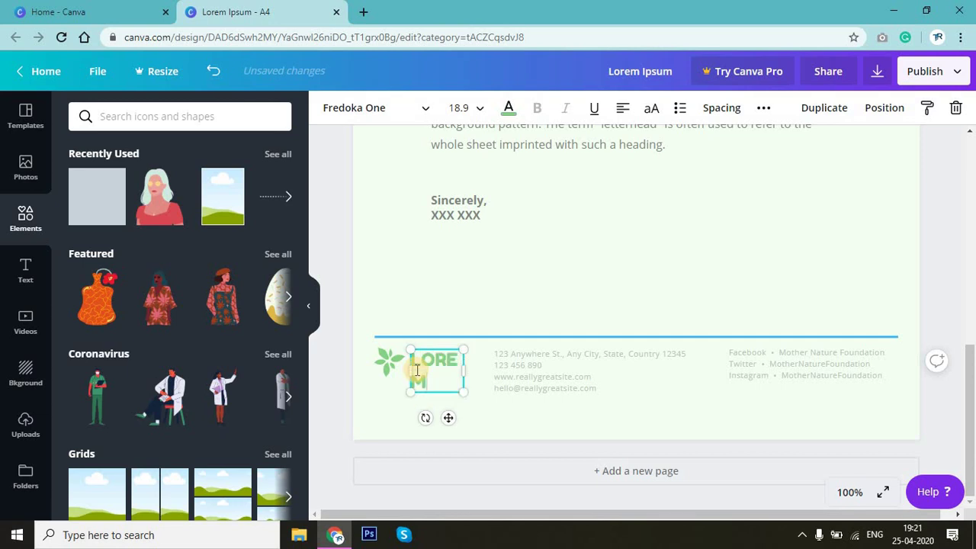
left_click(467, 107)
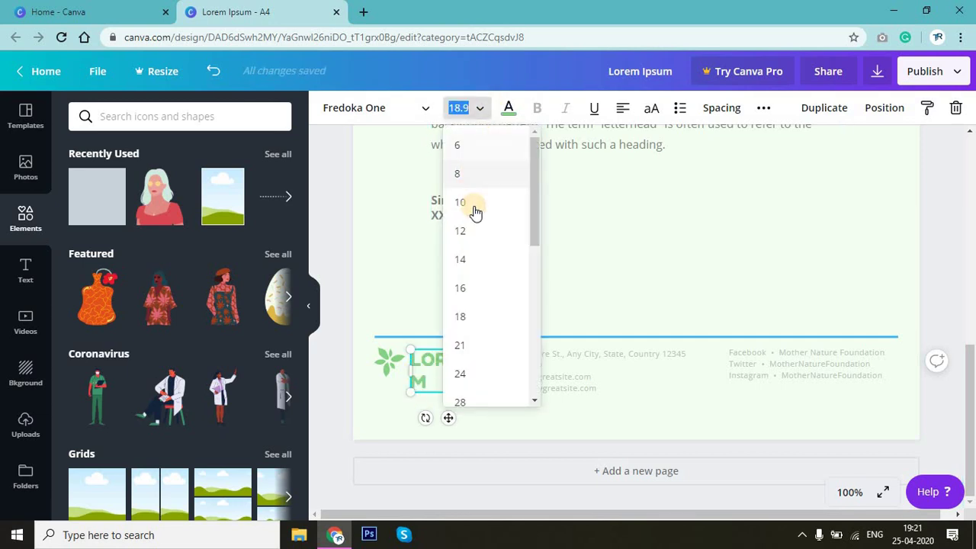
left_click(461, 287)
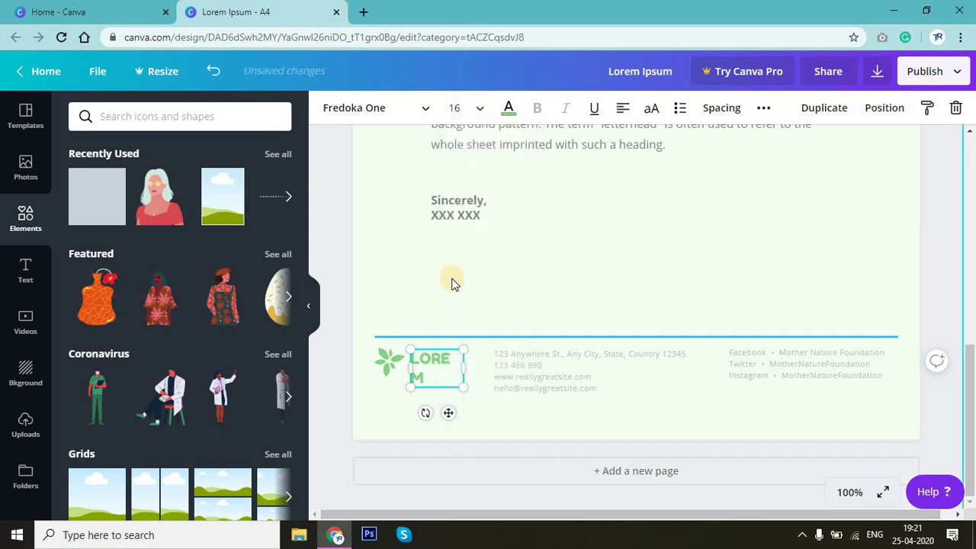
- Break LOREM IPSUM onto two lines and colour it the light-blue document colour
mouse_move(464, 368)
left_mouse_down()
mouse_move(478, 369)
mouse_move(466, 367)
left_mouse_up()
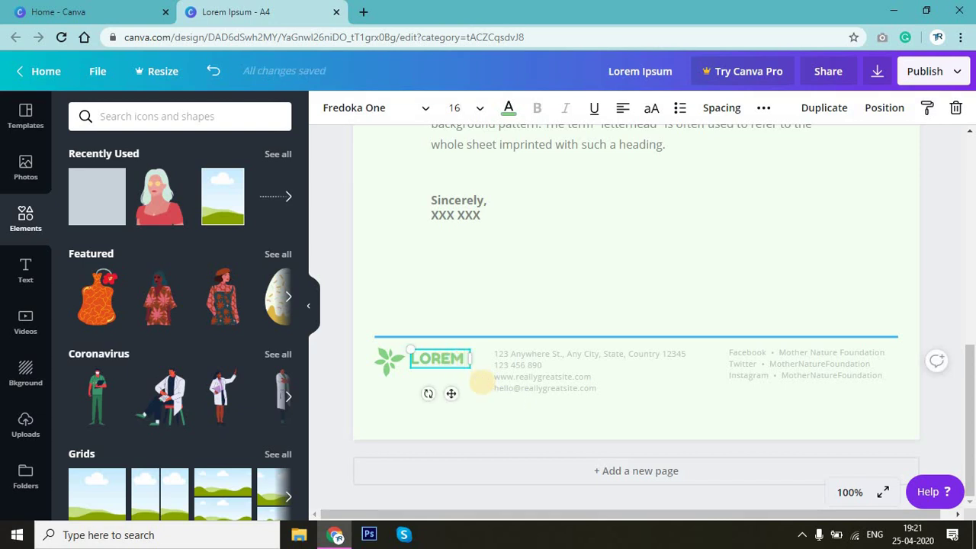
key("Return")
type("IPSUM")
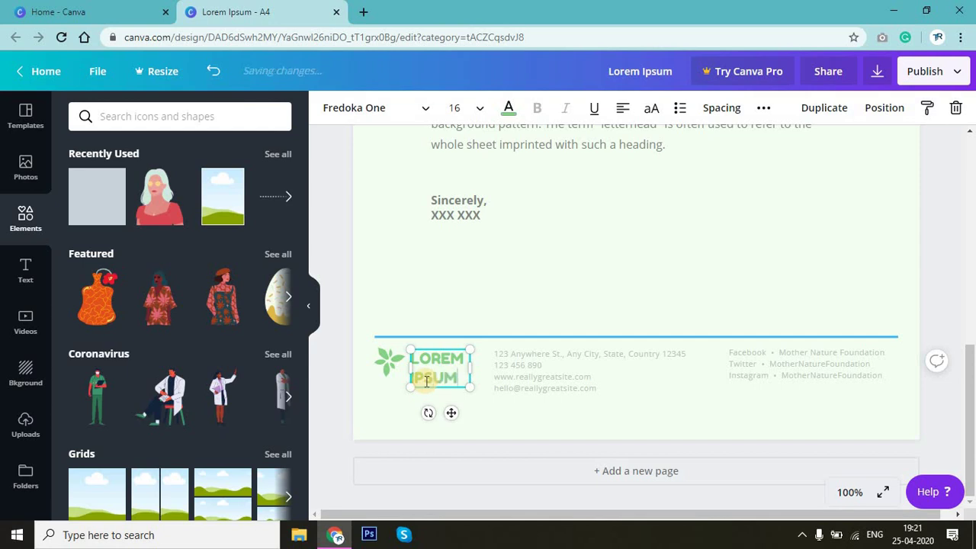
key("ctrl+a")
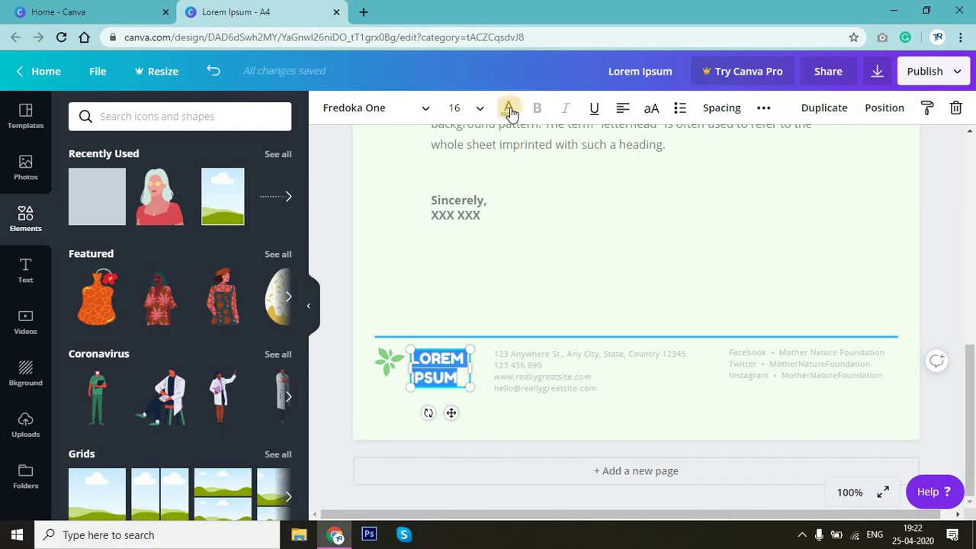
left_click(509, 107)
left_click(122, 250)
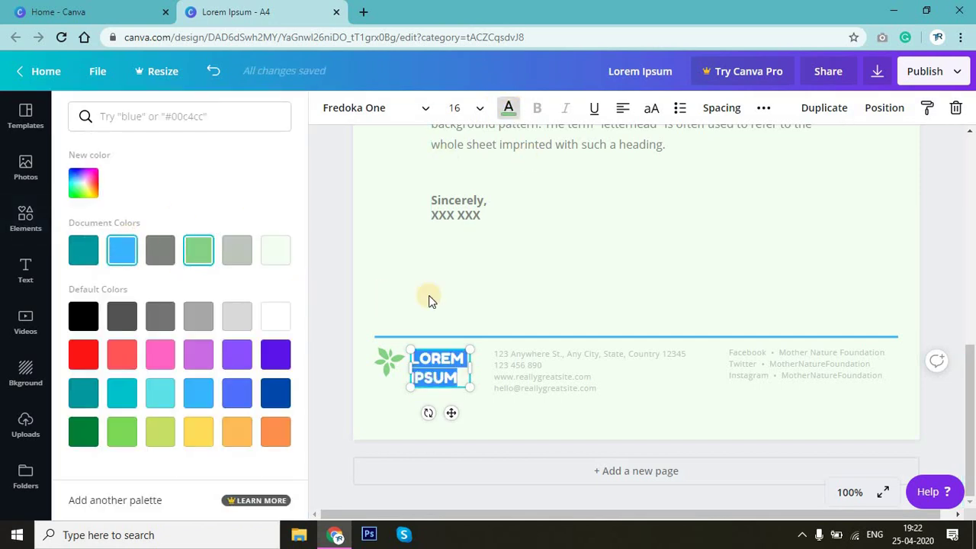
left_click(458, 296)
scroll(457, 296, "down", 1)
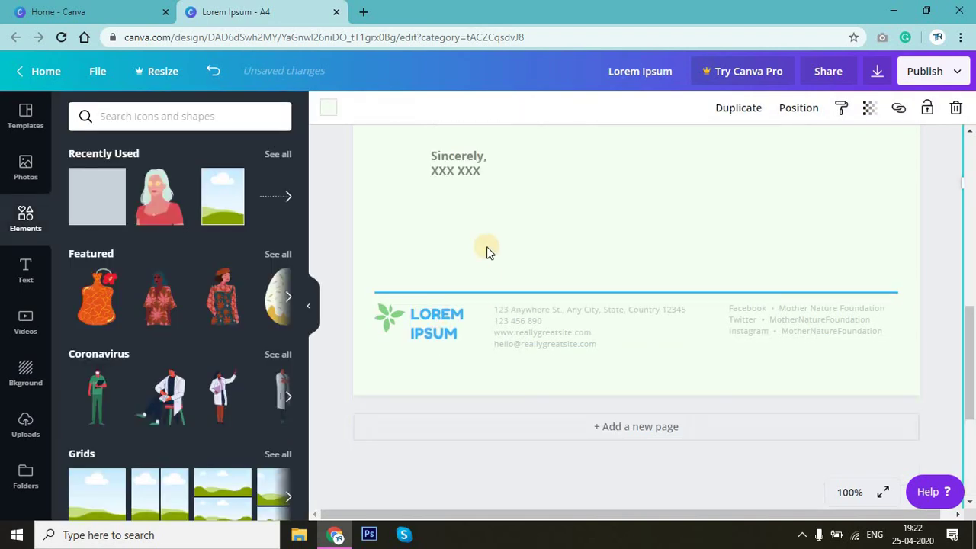
- Pull one diamond out of the header logo and drag it down the page
scroll(486, 247, "up", 2)
scroll(487, 248, "up", 2)
scroll(487, 248, "up", 2)
scroll(457, 252, "up", 2)
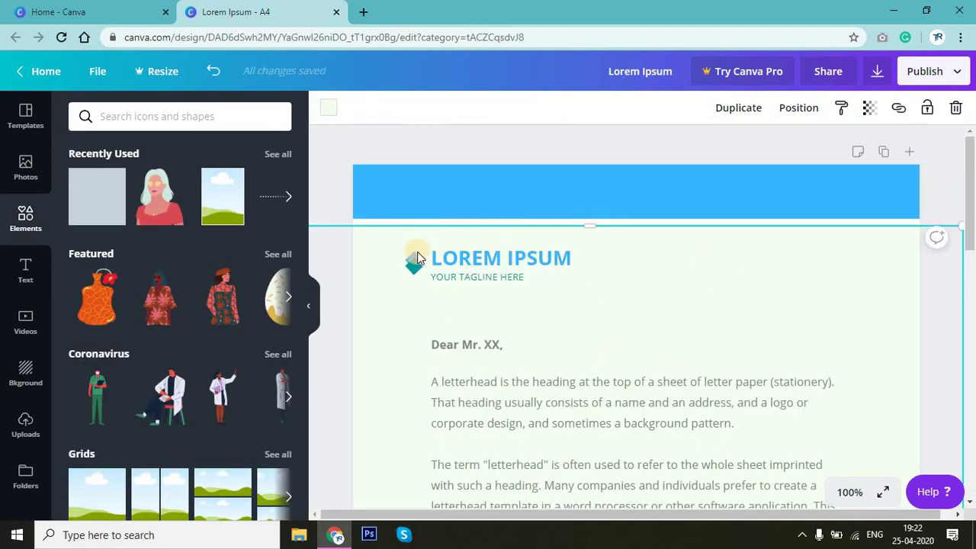
left_click(417, 260)
left_click(419, 262)
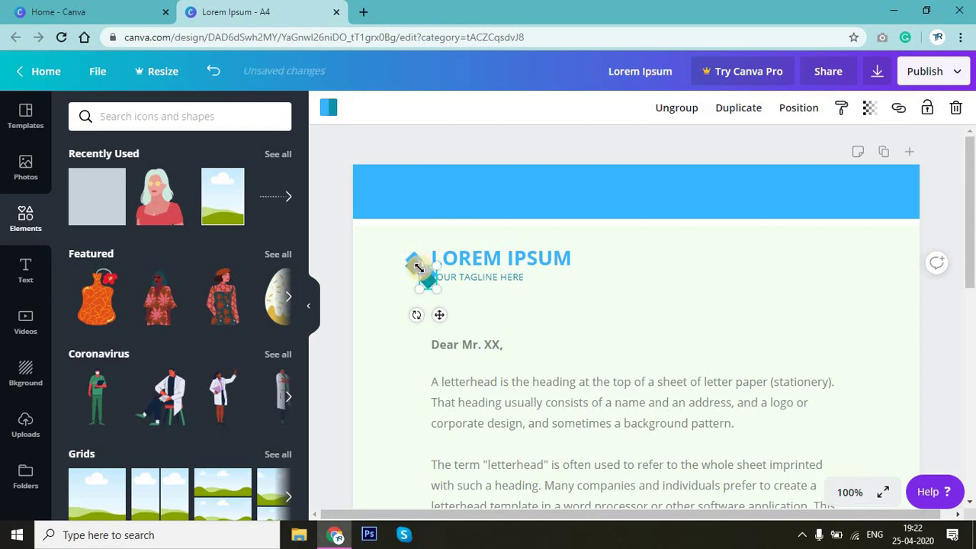
left_click_drag(418, 261, 433, 278)
left_click_drag(440, 332, 511, 543)
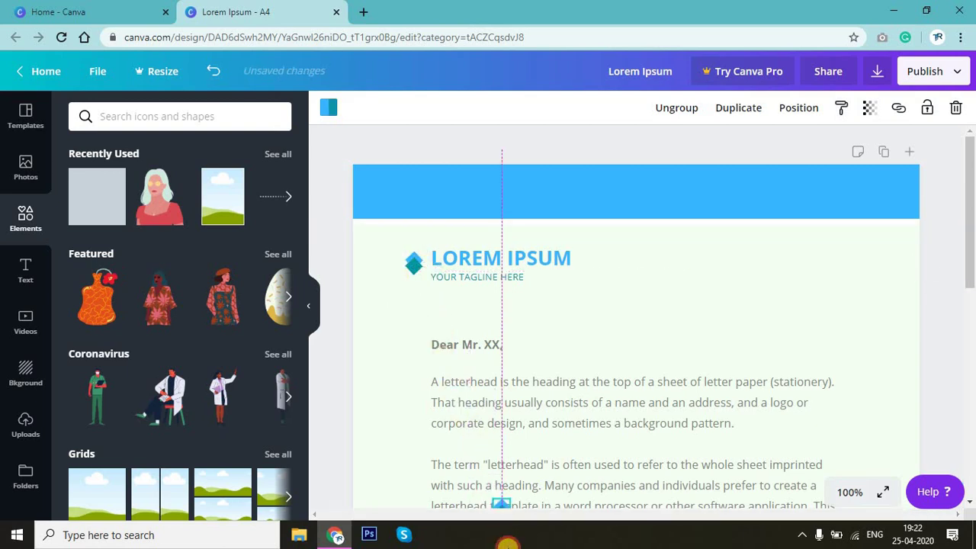
- Position the diamond in the footer and move the leaf logo out of it
left_click_drag(507, 543, 387, 503)
scroll(450, 402, "down", 3)
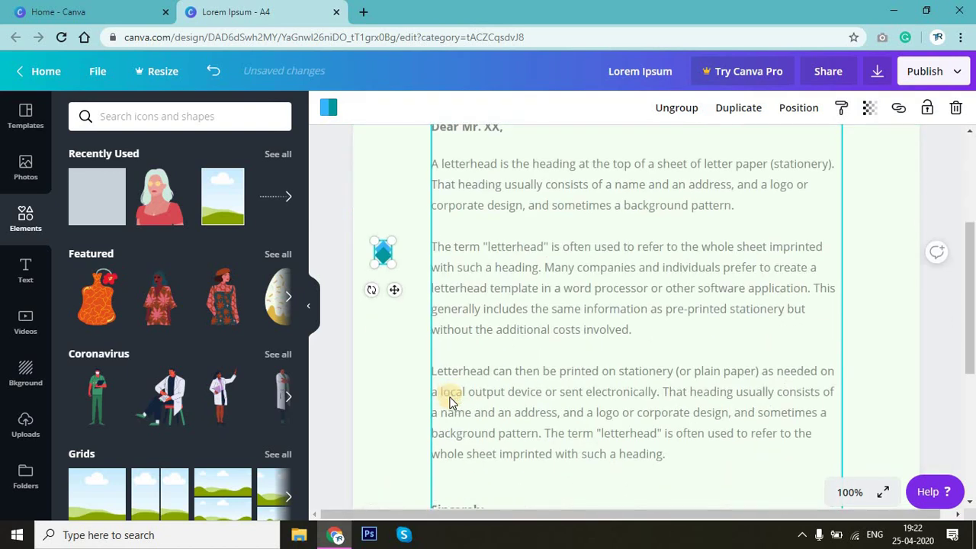
scroll(449, 402, "down", 1)
mouse_move(394, 222)
left_mouse_down()
mouse_move(527, 453)
mouse_move(564, 488)
left_mouse_up()
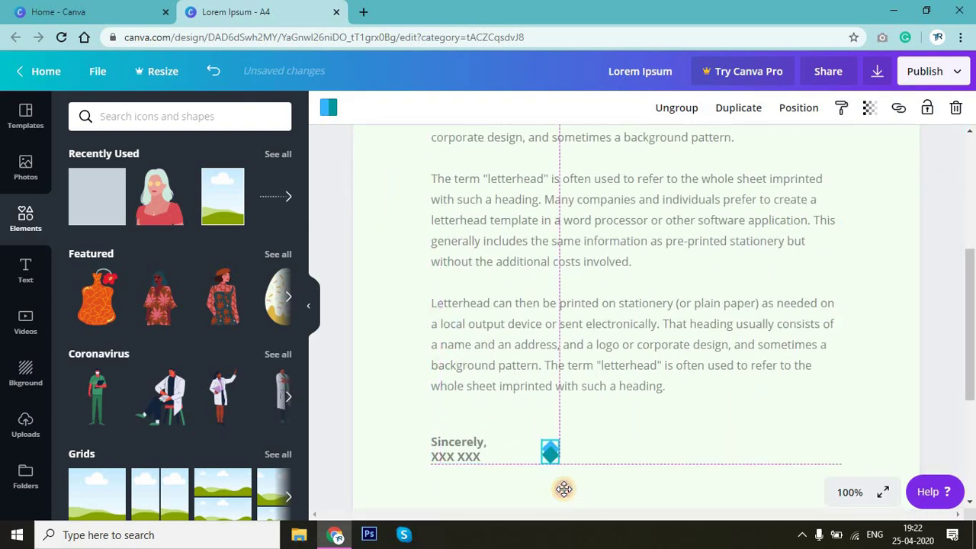
scroll(583, 374, "down", 3)
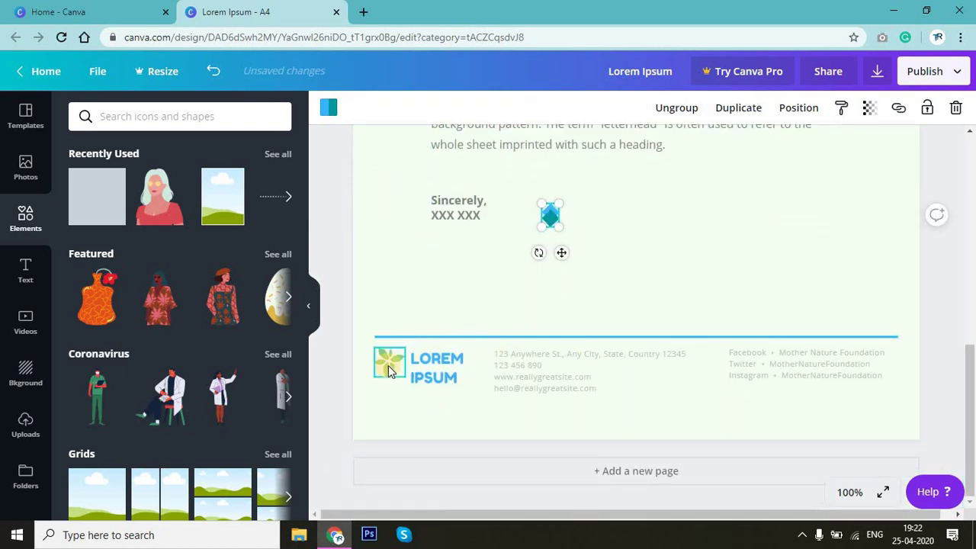
left_click(388, 365)
mouse_move(388, 365)
left_mouse_down()
mouse_move(458, 344)
mouse_move(553, 227)
mouse_move(383, 365)
left_mouse_up()
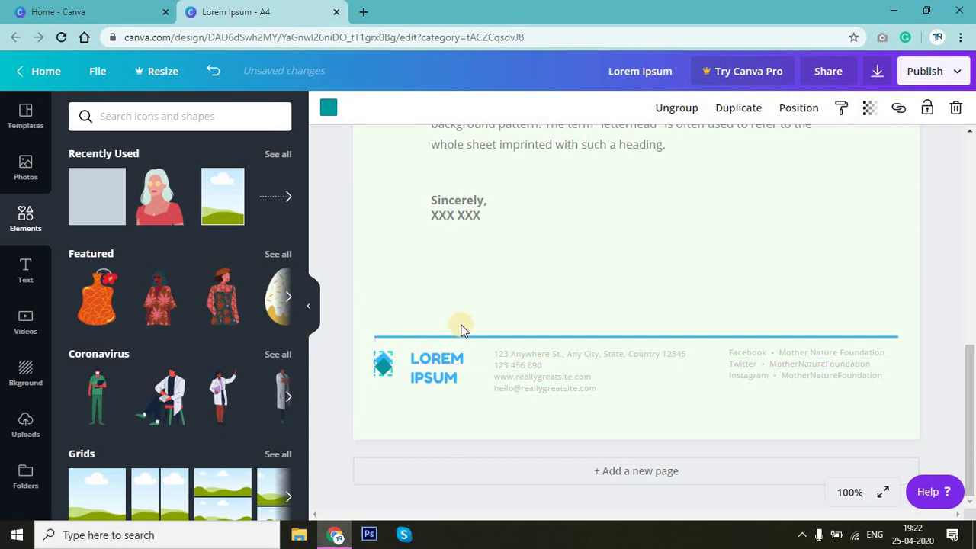
left_click(513, 242)
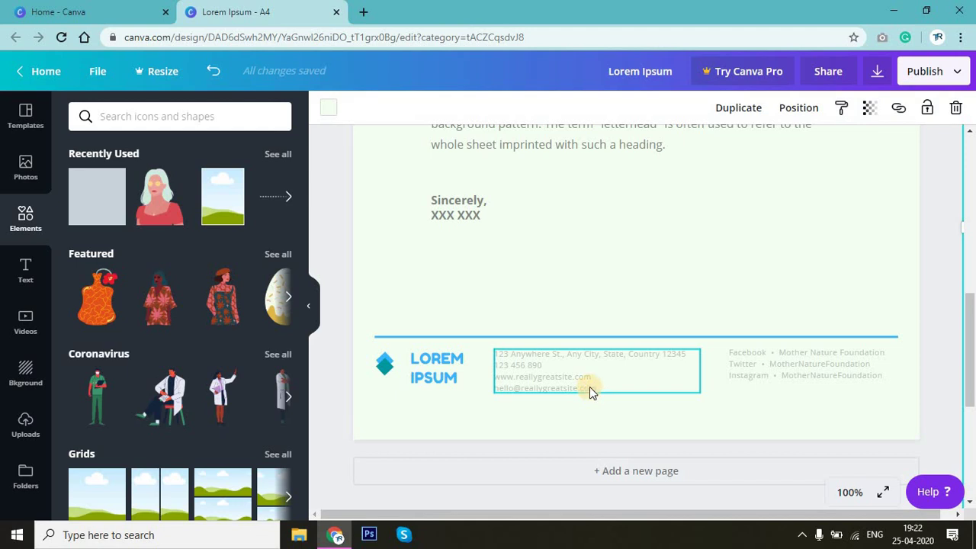
- Replace the footer's street address line with 'xxx xxx'
left_click(595, 360)
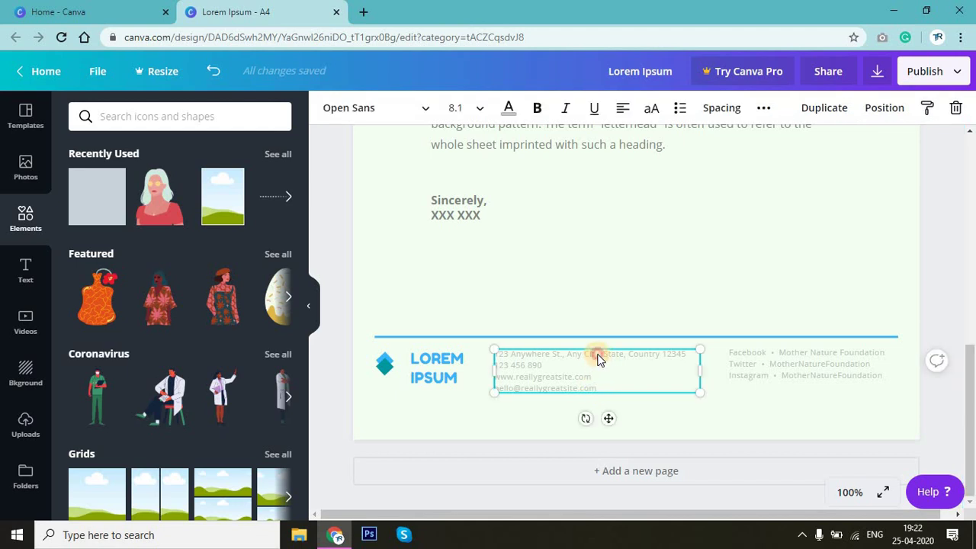
left_click(495, 352)
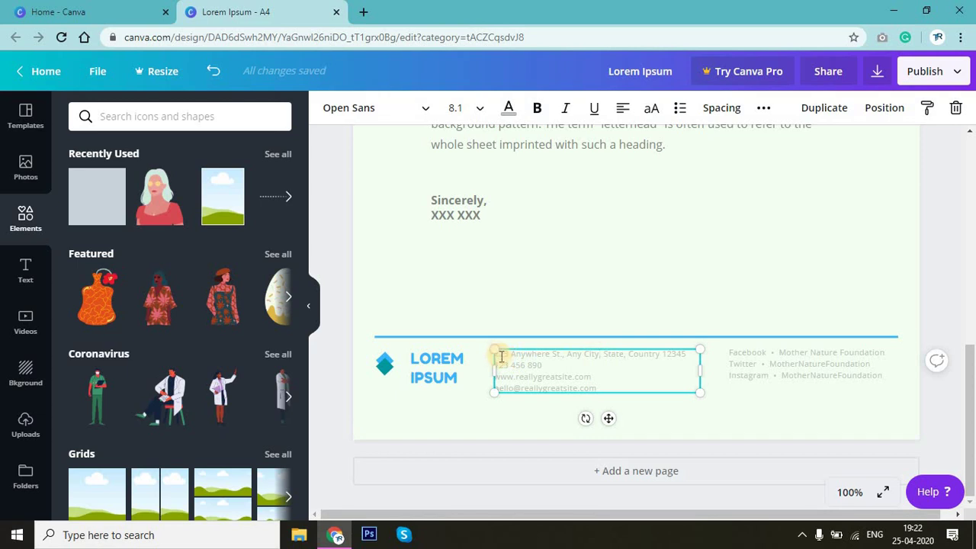
mouse_move(498, 354)
left_mouse_down()
mouse_move(544, 364)
mouse_move(466, 342)
left_mouse_up()
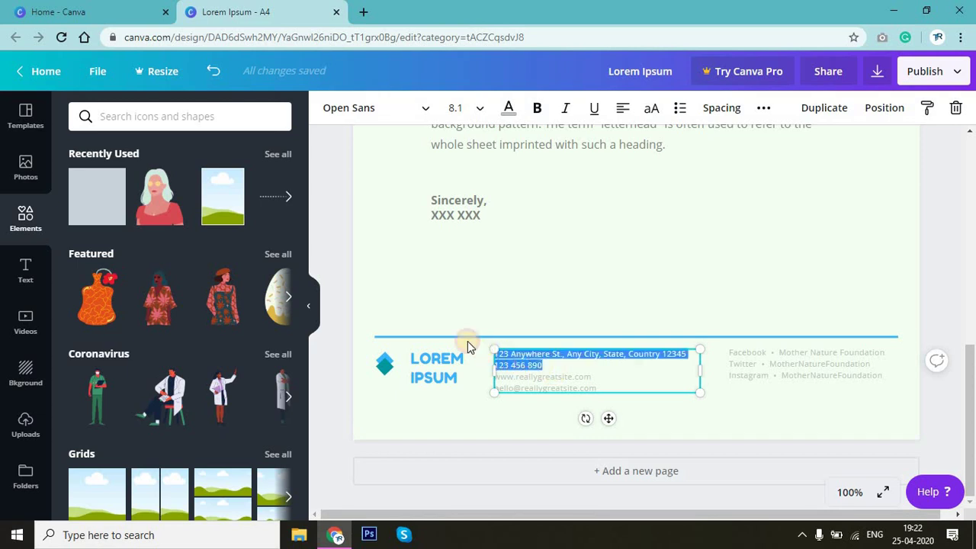
left_click(509, 362)
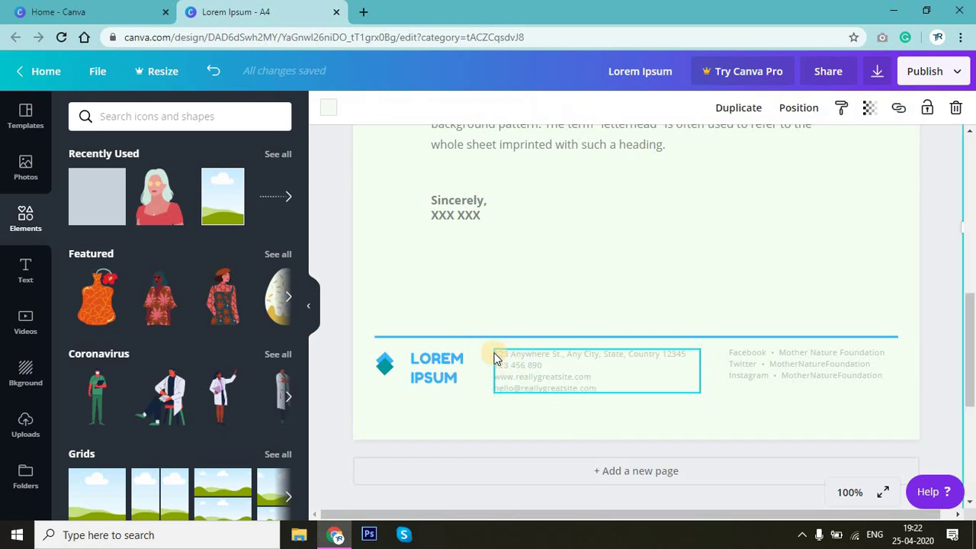
left_click(684, 355)
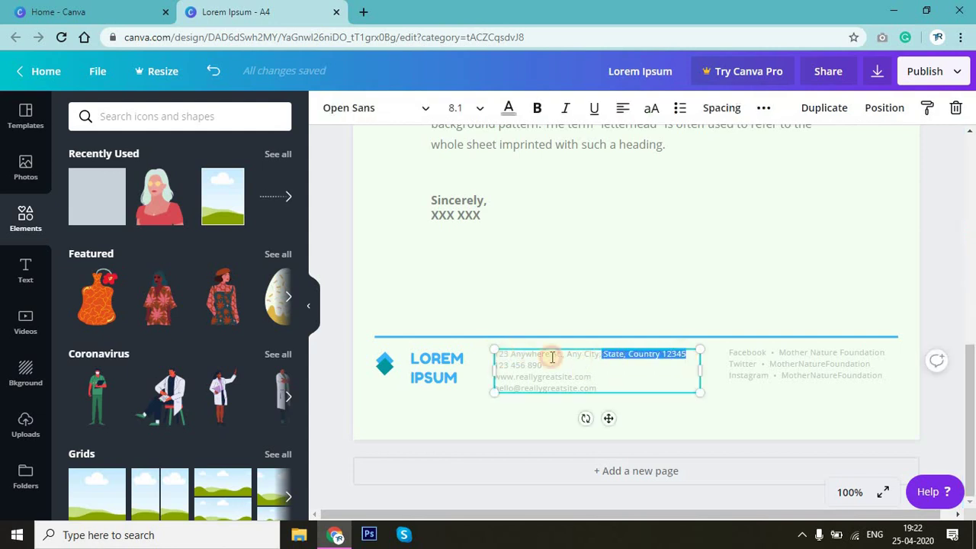
left_click_drag(684, 356, 484, 355)
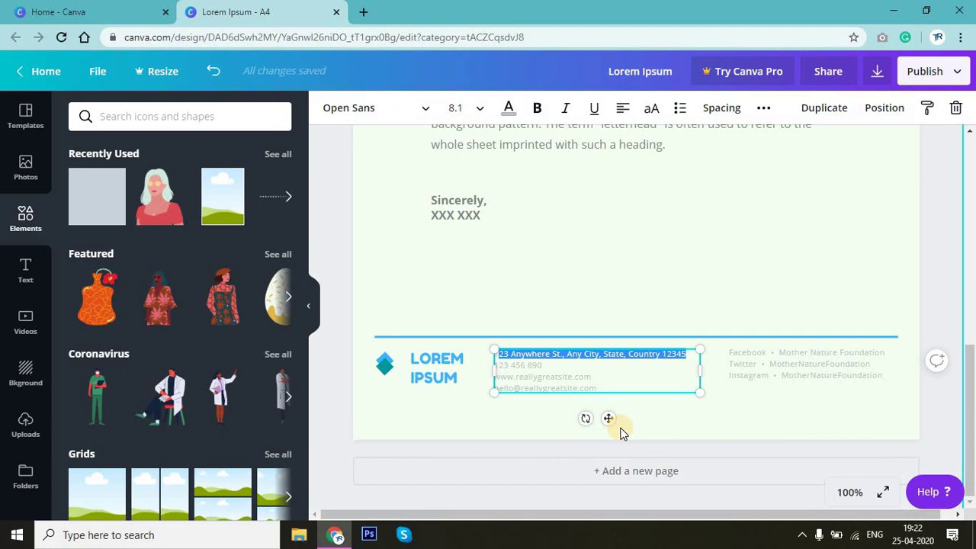
type("xxx xxx xxx")
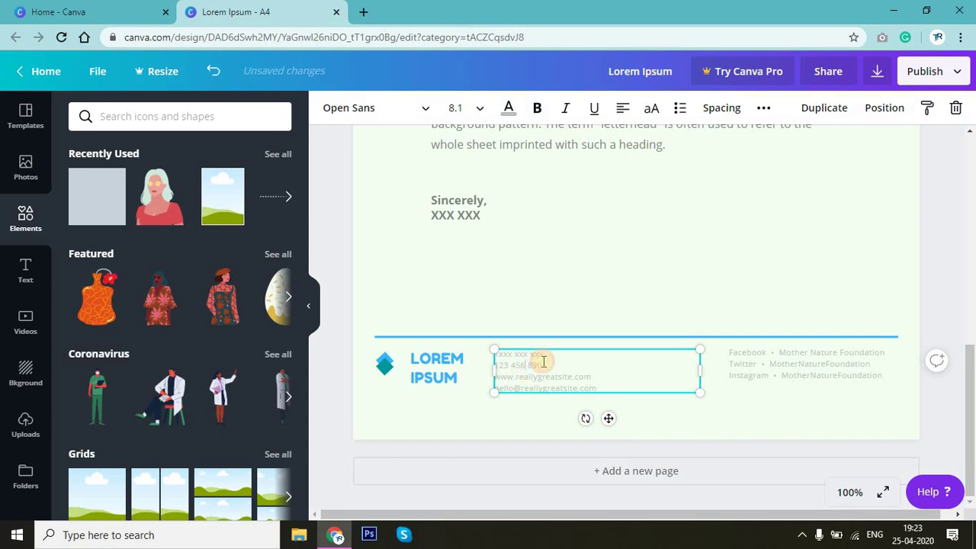
- Change the phone number to 000 000 000 and the web address to the tutorial site
left_click_drag(542, 365, 484, 366)
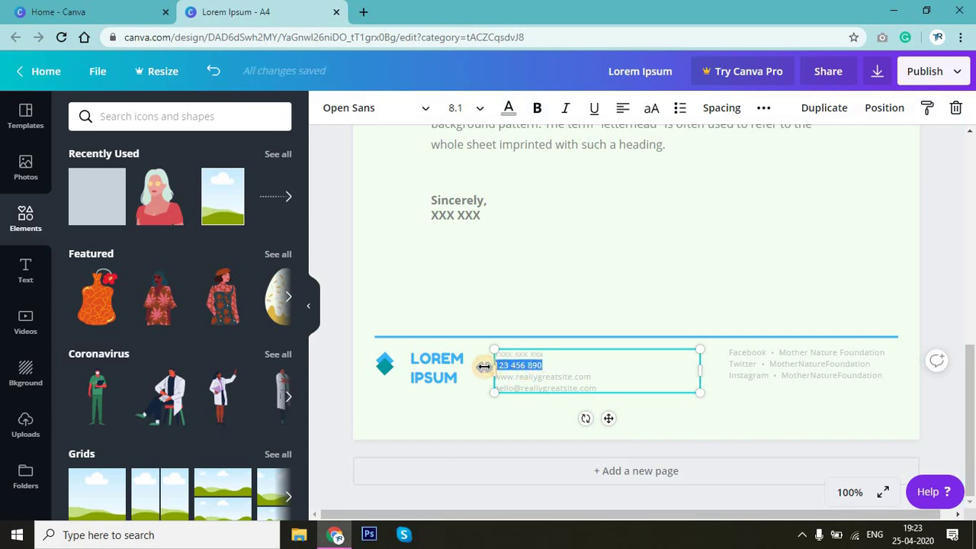
type("900")
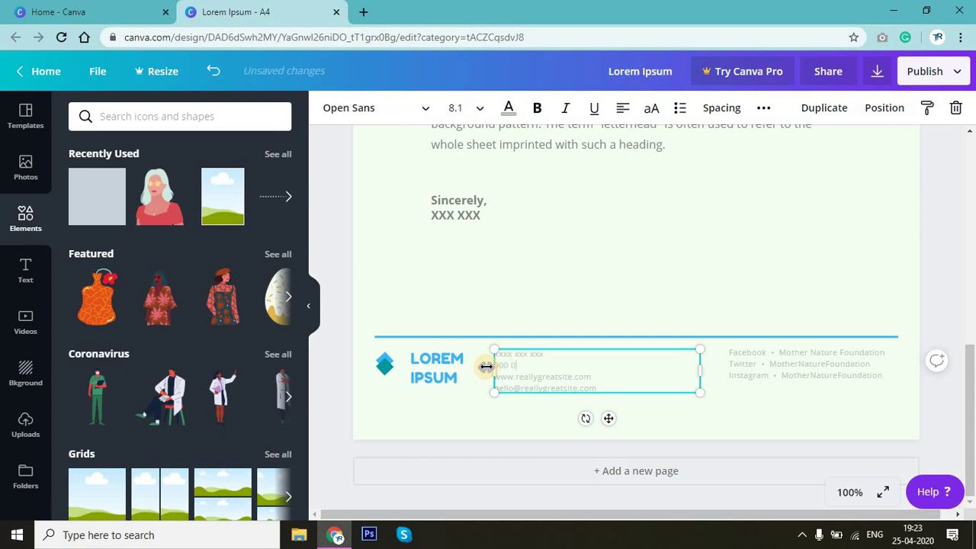
type(" 000")
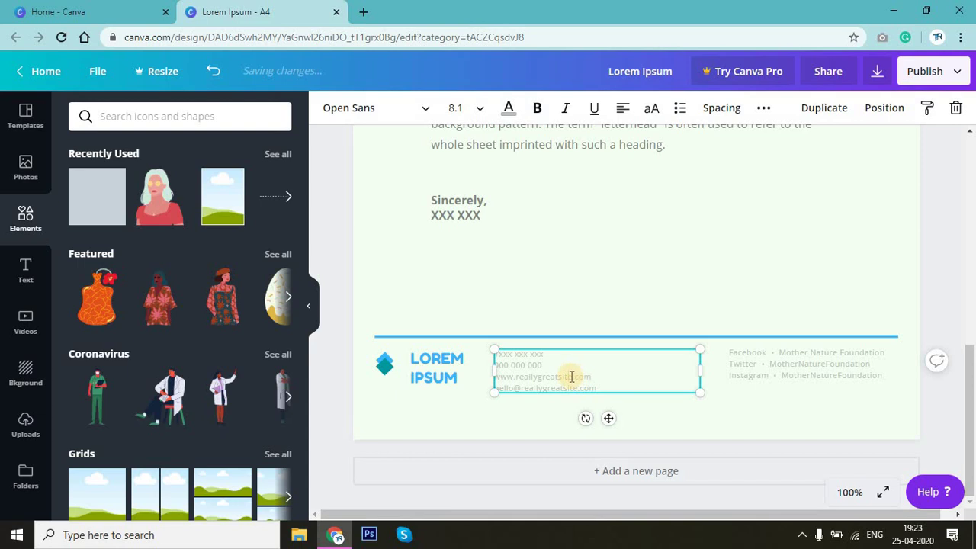
left_click_drag(572, 376, 515, 376)
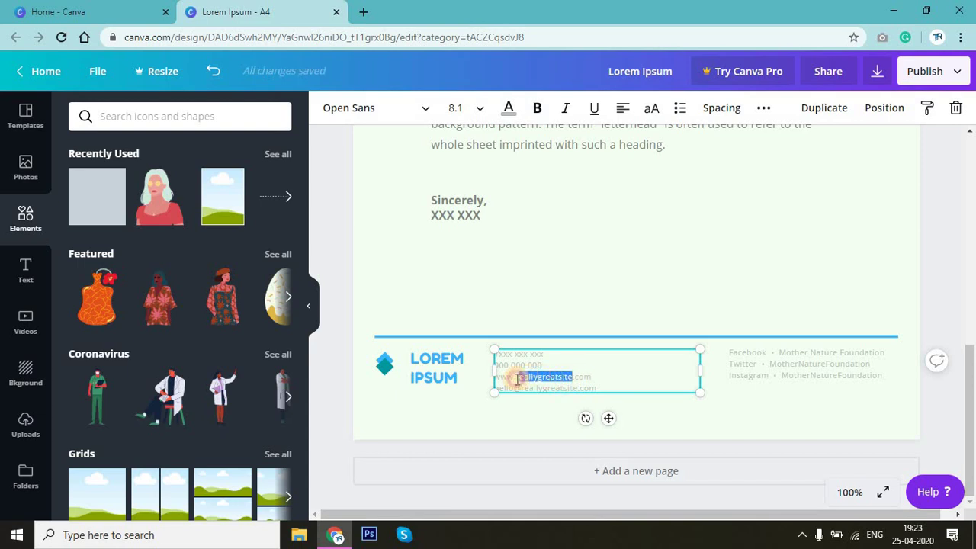
type("tomo")
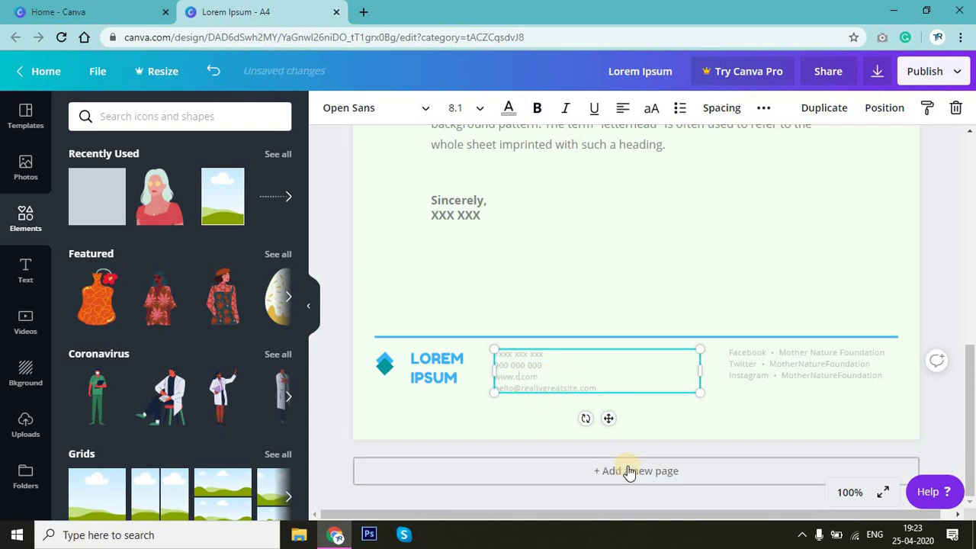
type("jittutorials")
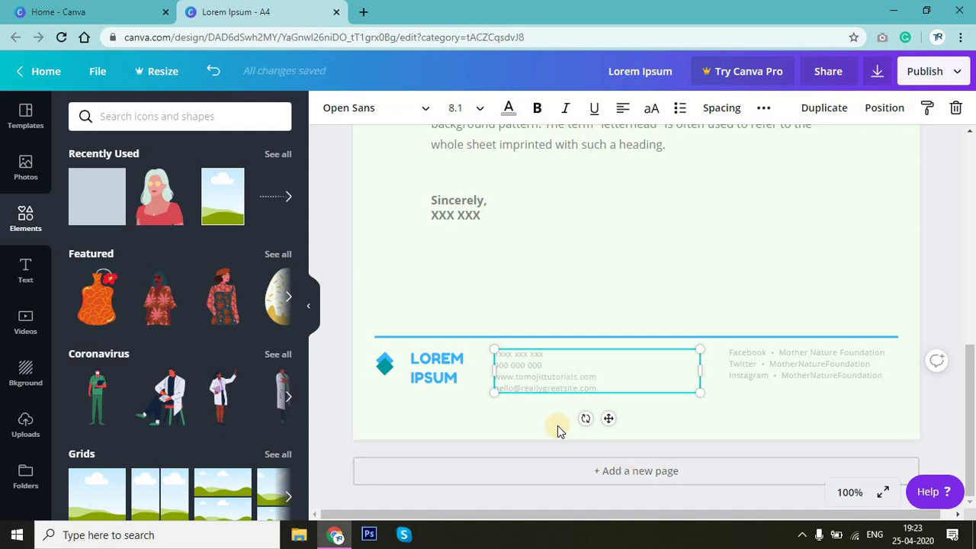
- Replace the placeholder e-mail with the user's own e-mail address
left_click(524, 389)
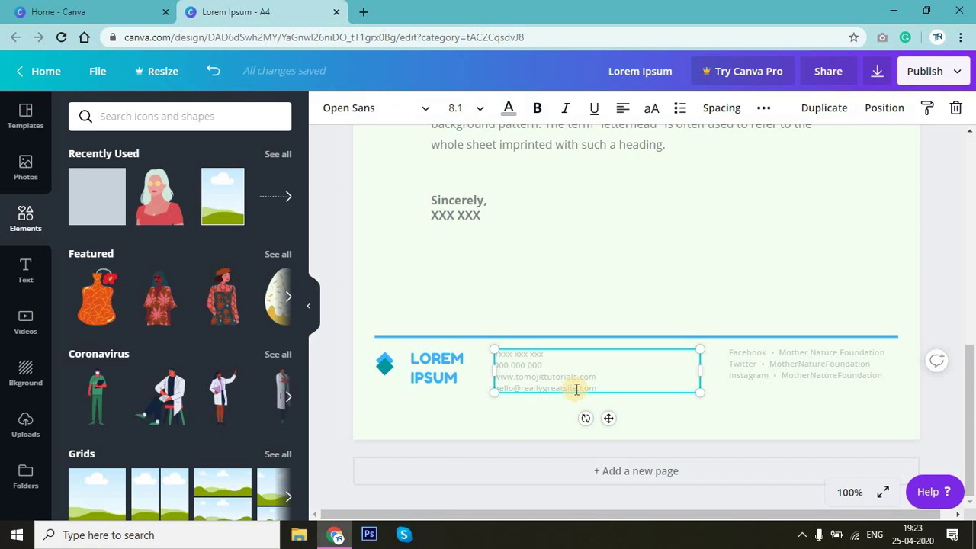
left_click_drag(577, 388, 492, 385)
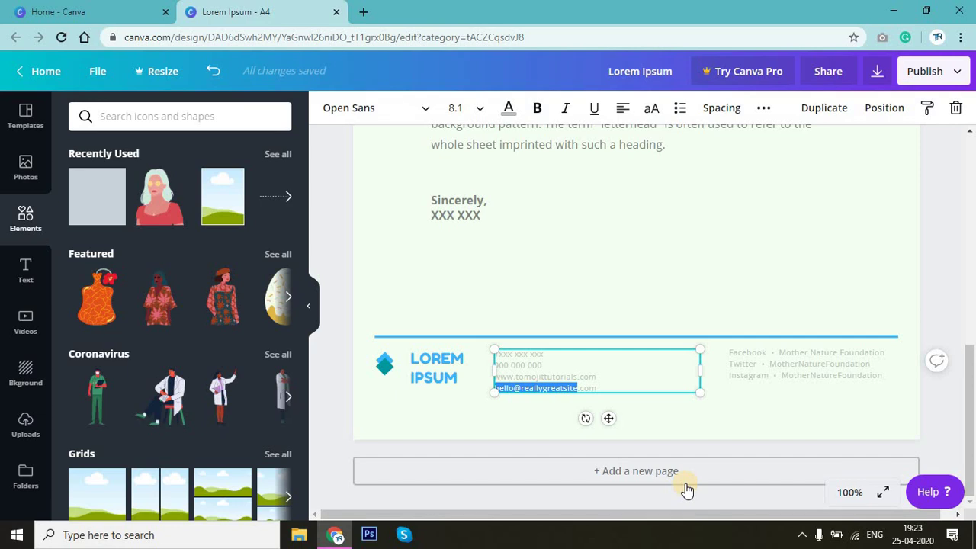
key("BackSpace")
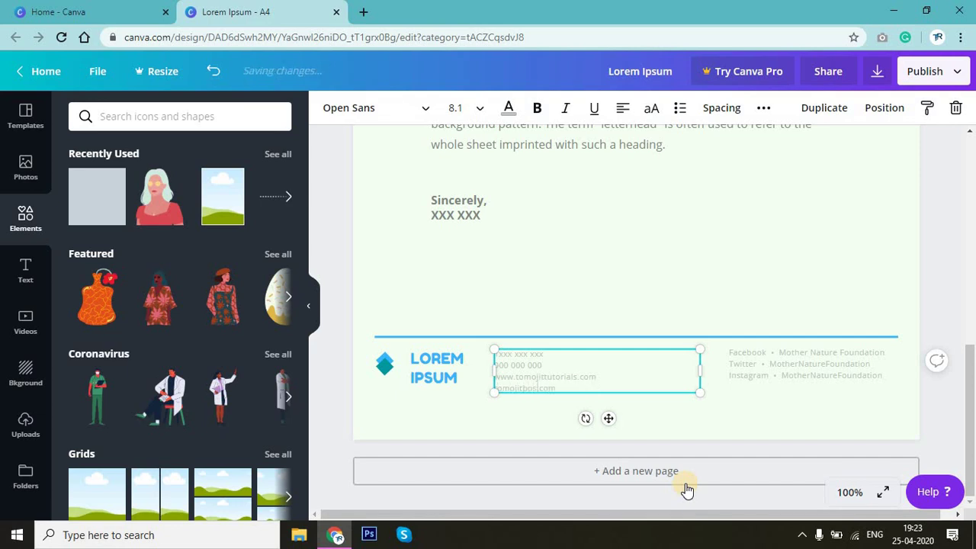
left_click(691, 307)
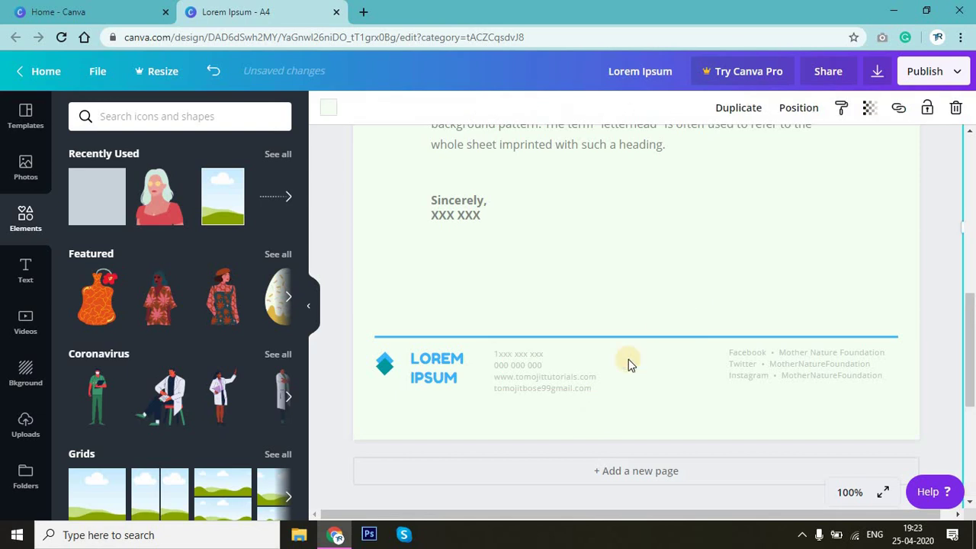
left_click(591, 386)
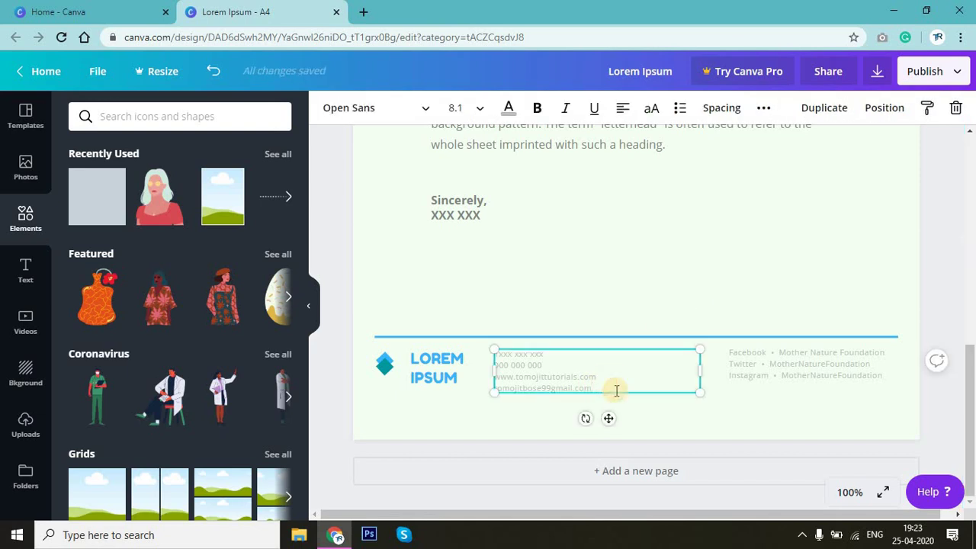
- Recolour all the footer contact lines a darker grey
left_click(616, 390)
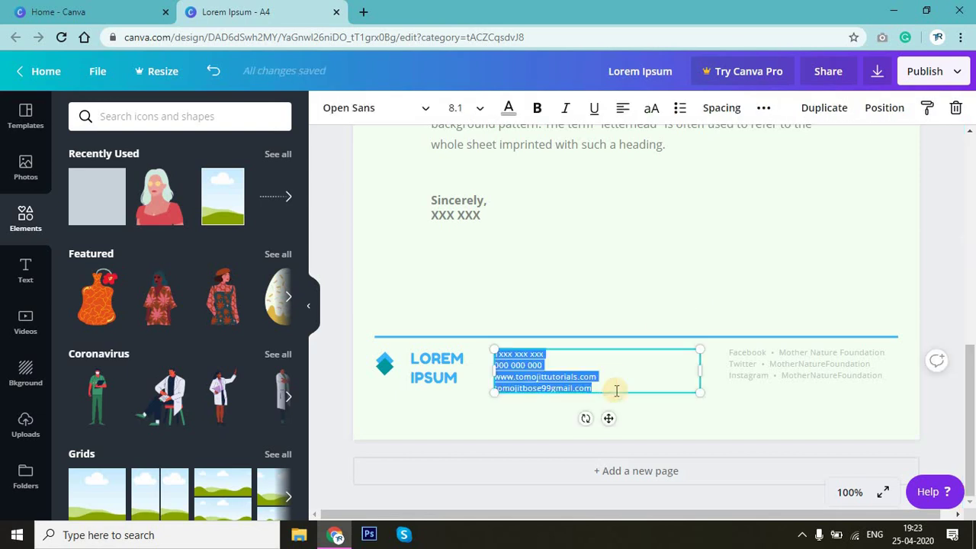
left_click(509, 109)
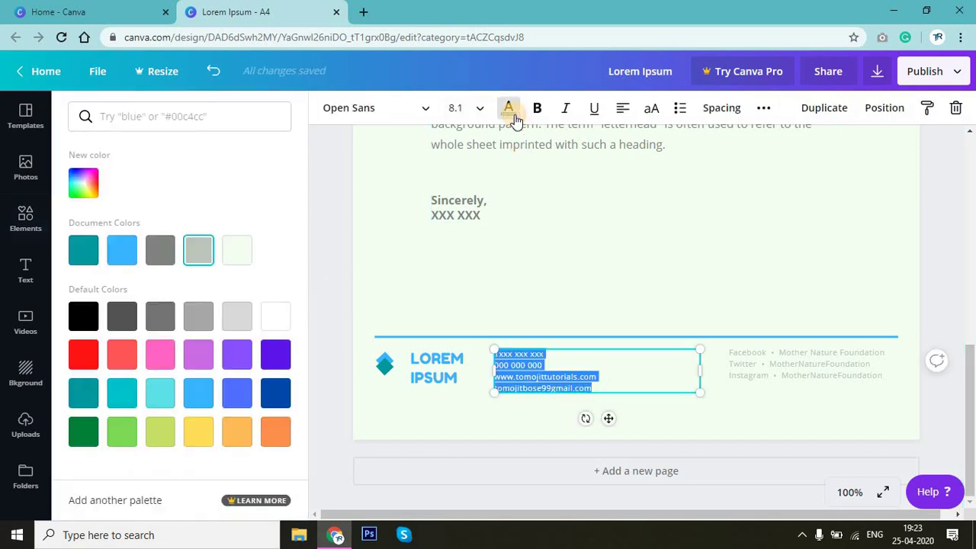
left_click(160, 317)
left_click(582, 312)
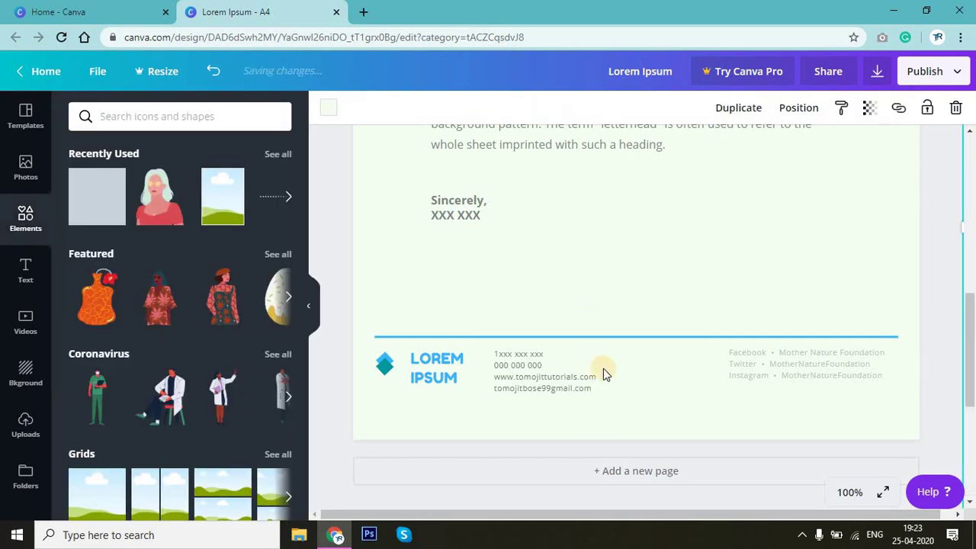
left_click(502, 356)
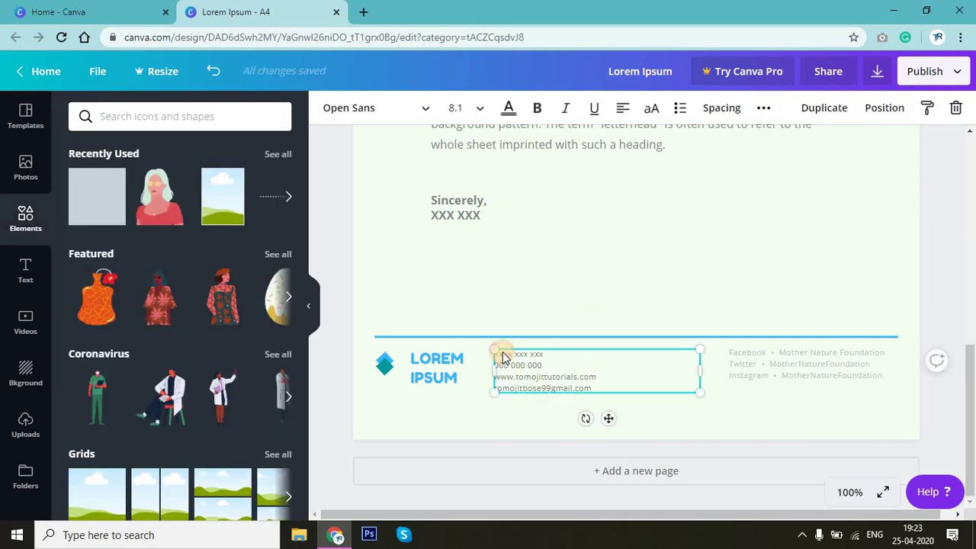
left_click(503, 355)
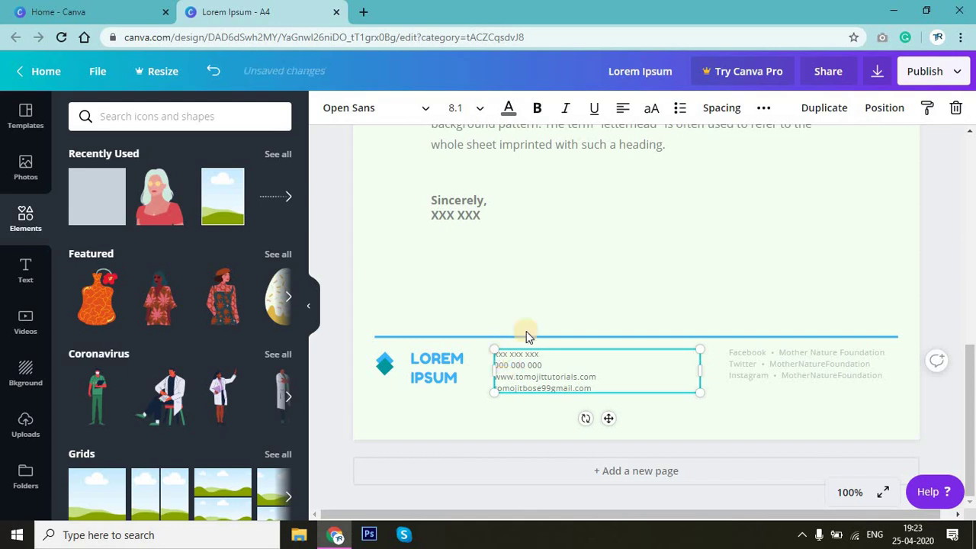
left_click(531, 299)
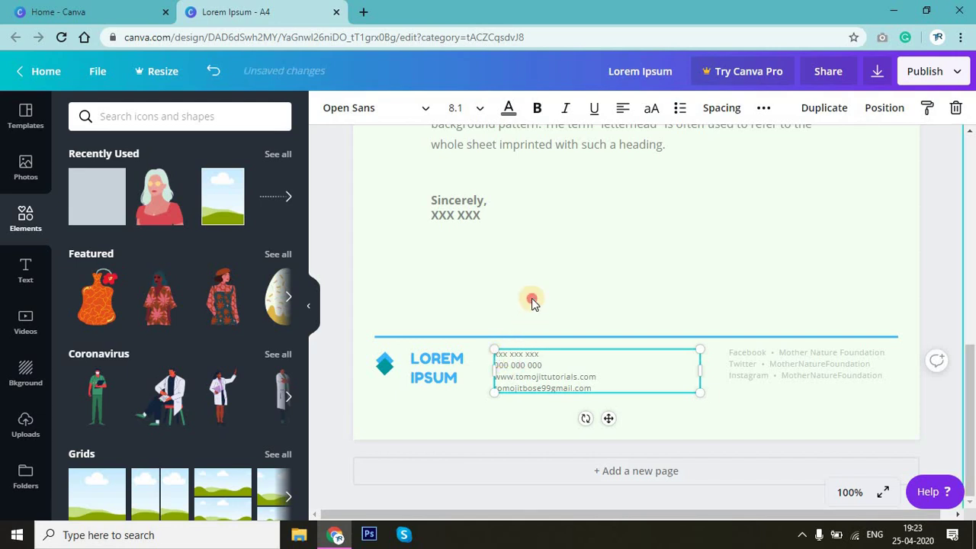
left_click(789, 356)
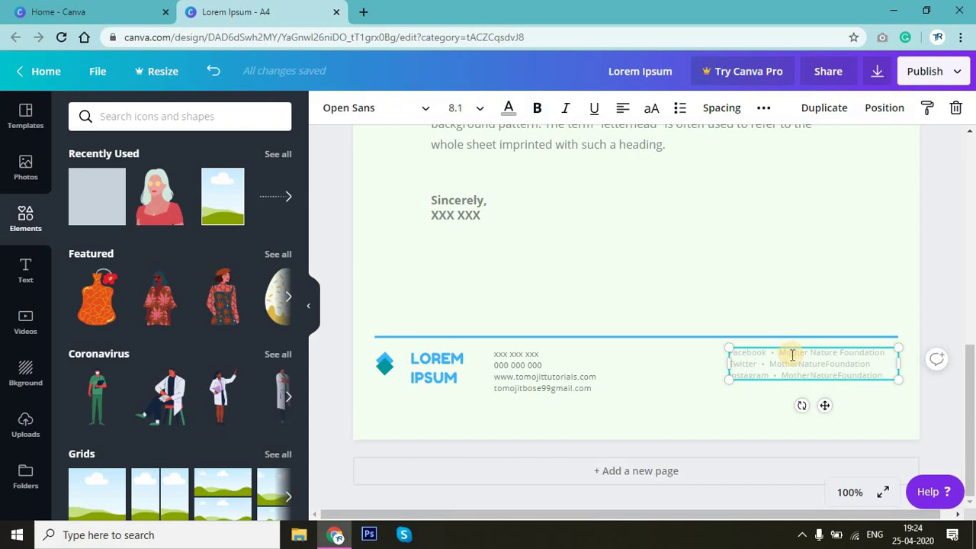
left_click(787, 363)
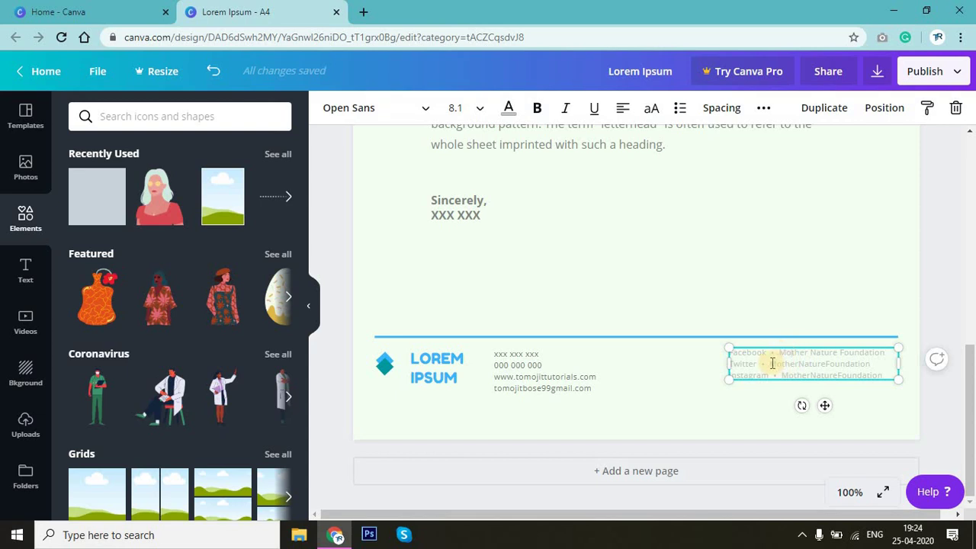
left_click_drag(769, 363, 874, 367)
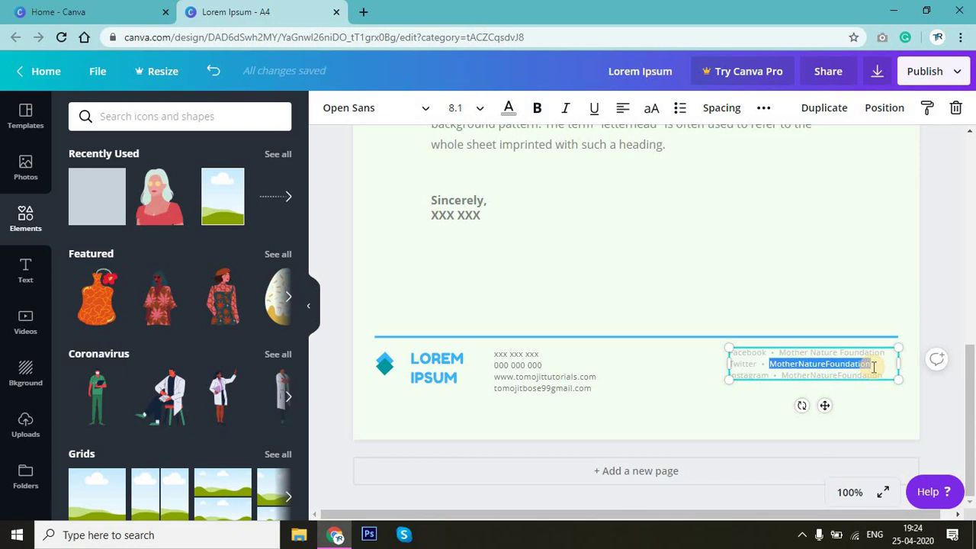
type("ww")
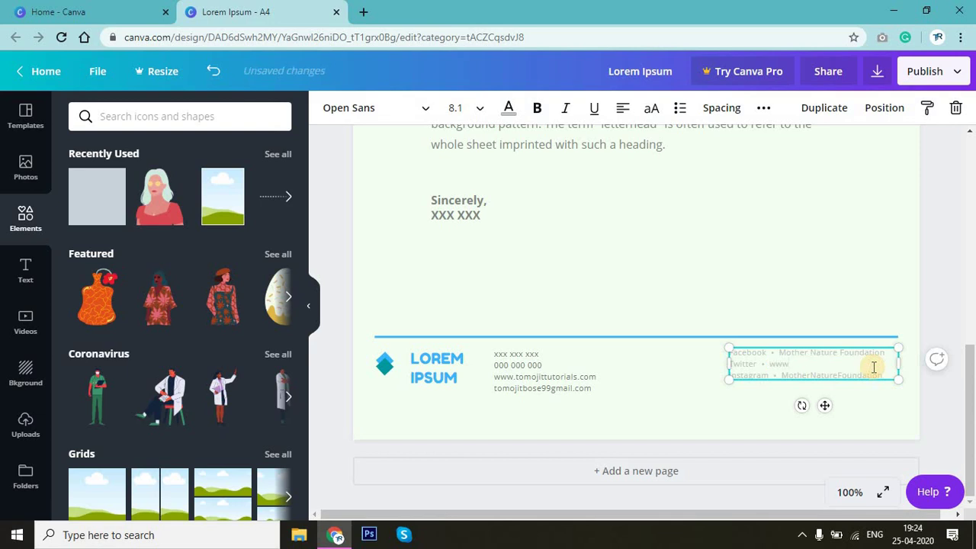
type(".tomojittu")
type("toria")
type("ls.com")
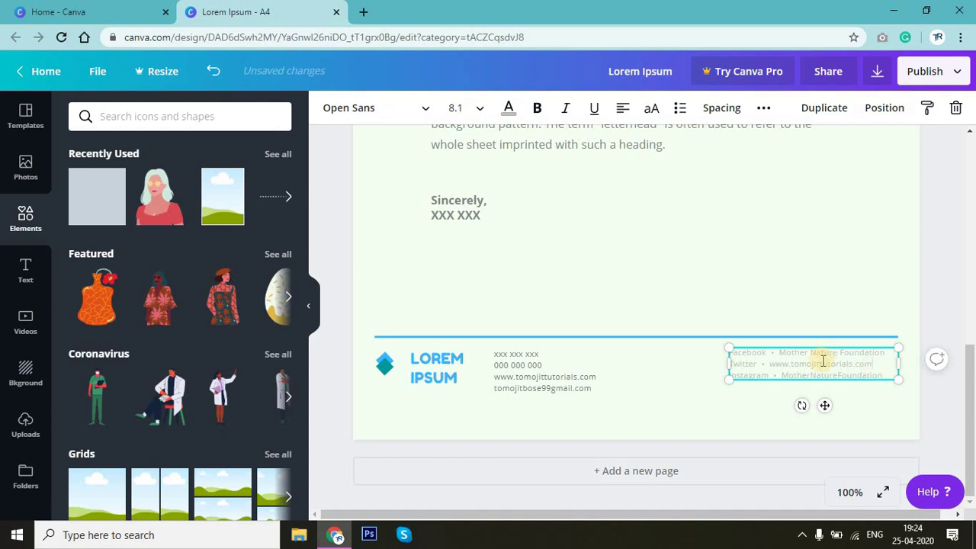
left_click(772, 363)
left_click_drag(772, 363, 882, 364)
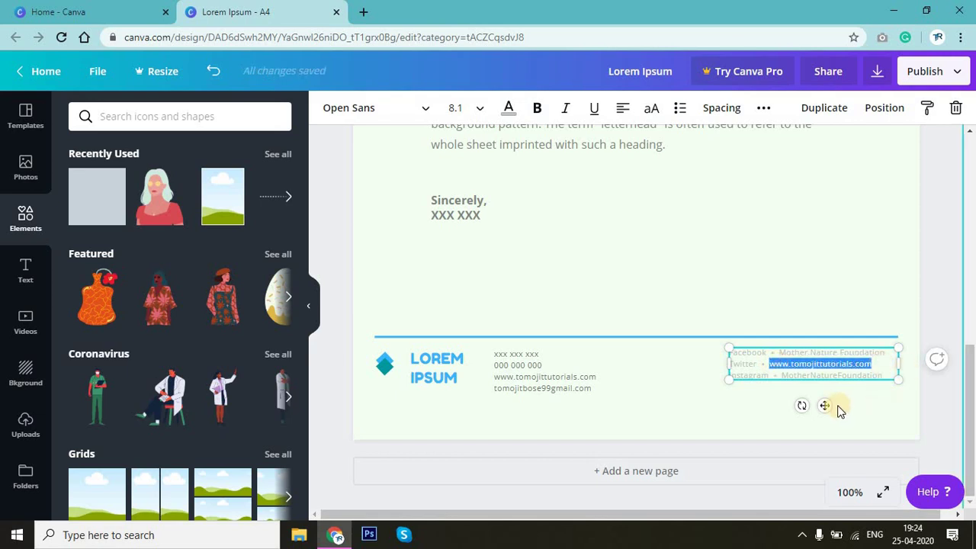
left_click(797, 357)
left_click_drag(779, 352, 893, 348)
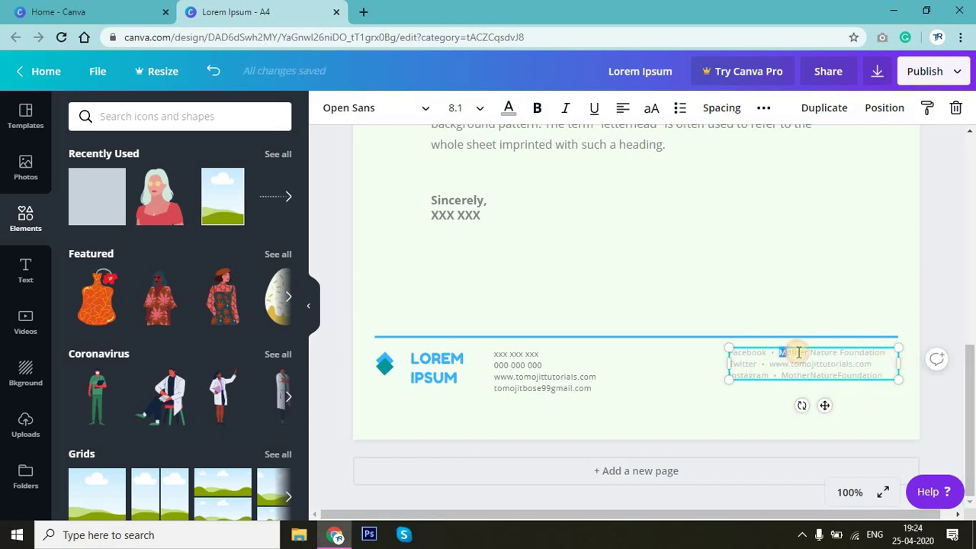
type("www.tomojittutorials.com")
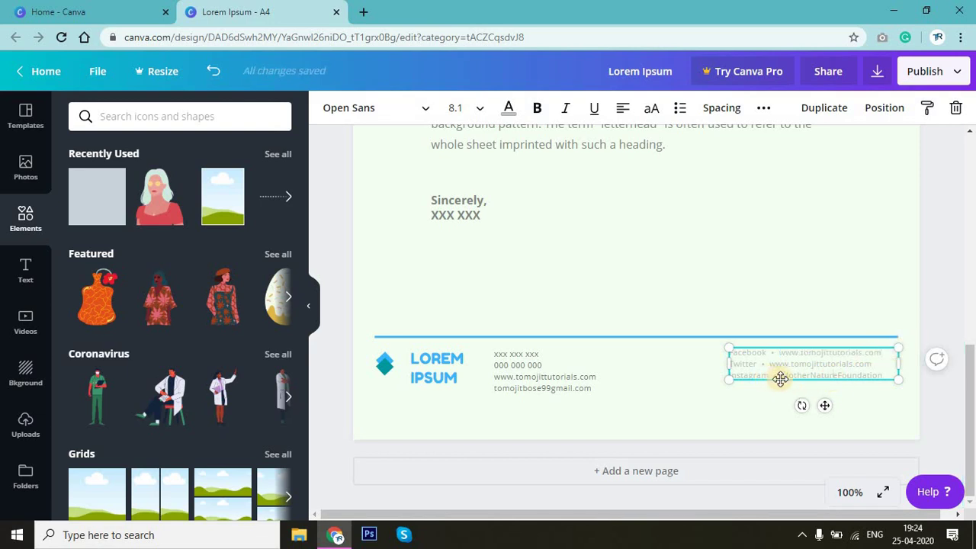
left_click_drag(779, 376, 897, 374)
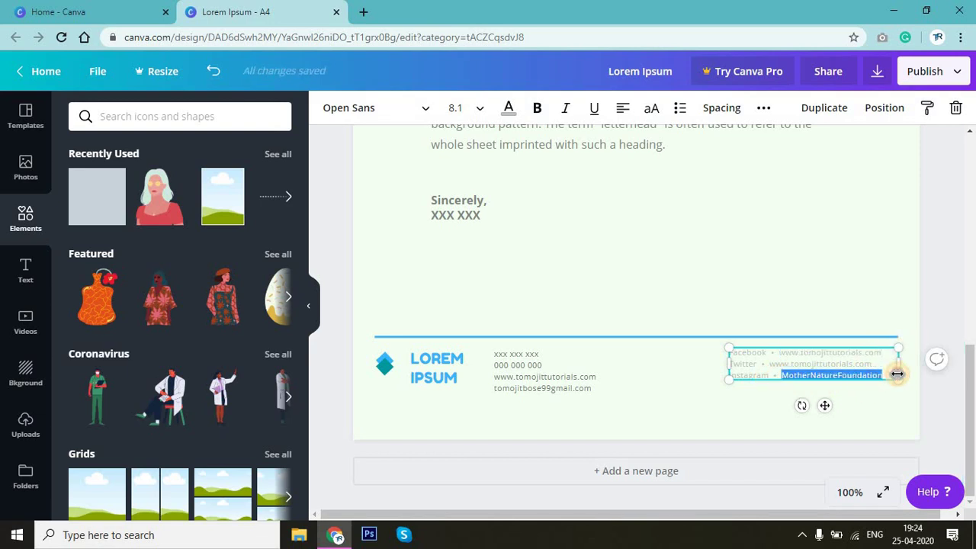
type("www.tomojittutorials.com")
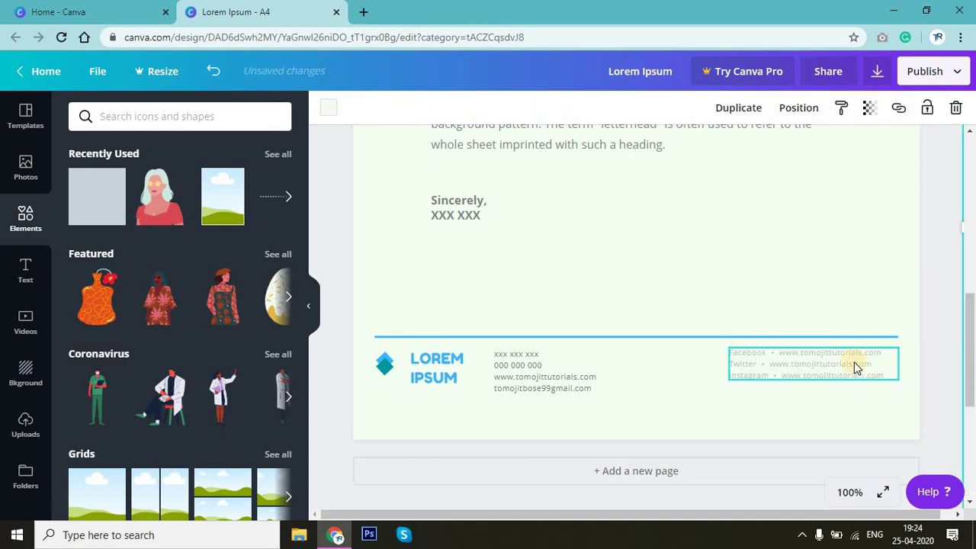
- Colour all three social-media lines the darker grey document colour
key("ctrl+a")
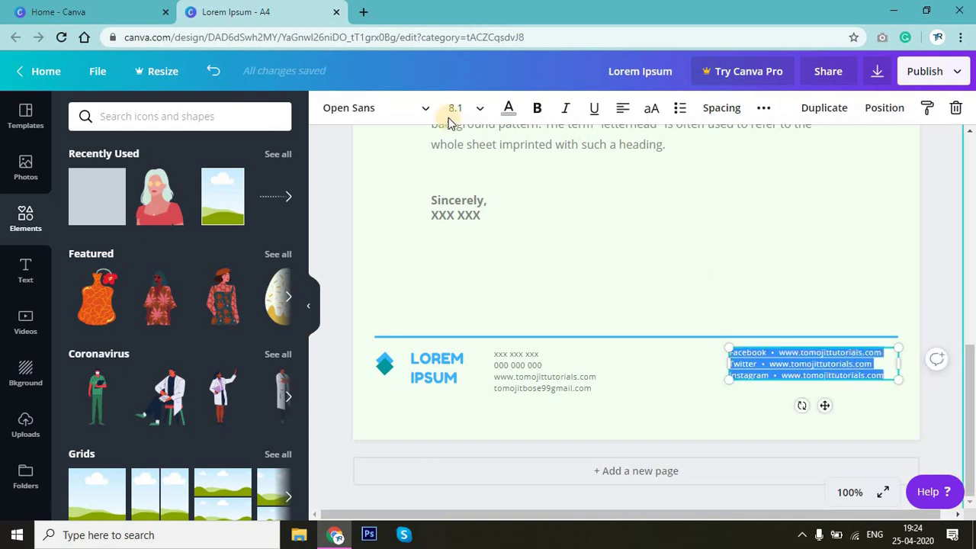
left_click(514, 113)
left_click(175, 255)
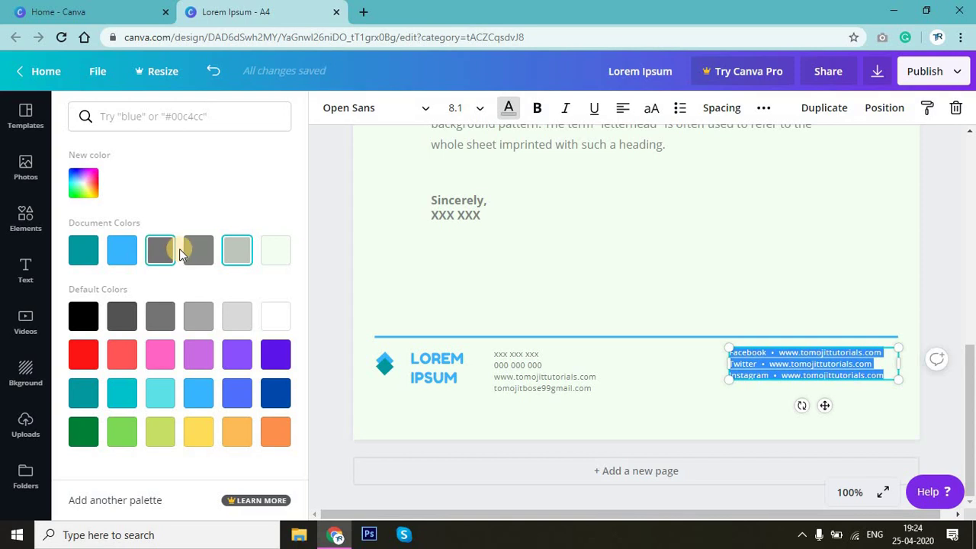
left_click(531, 274)
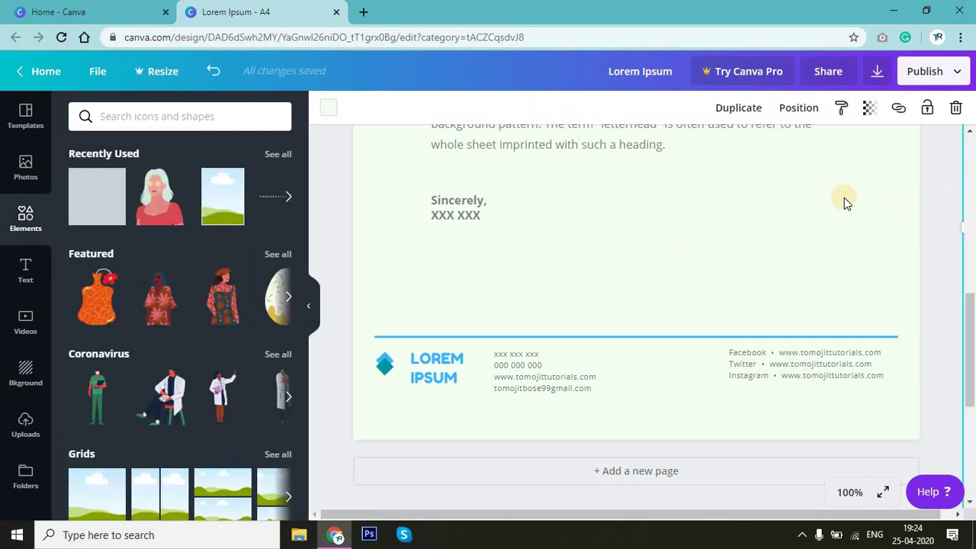
- Scroll through the finished letterhead, then set the zoom to Fit
scroll(843, 197, "up", 2)
scroll(843, 196, "up", 1)
scroll(843, 197, "down", 3)
scroll(843, 196, "up", 2)
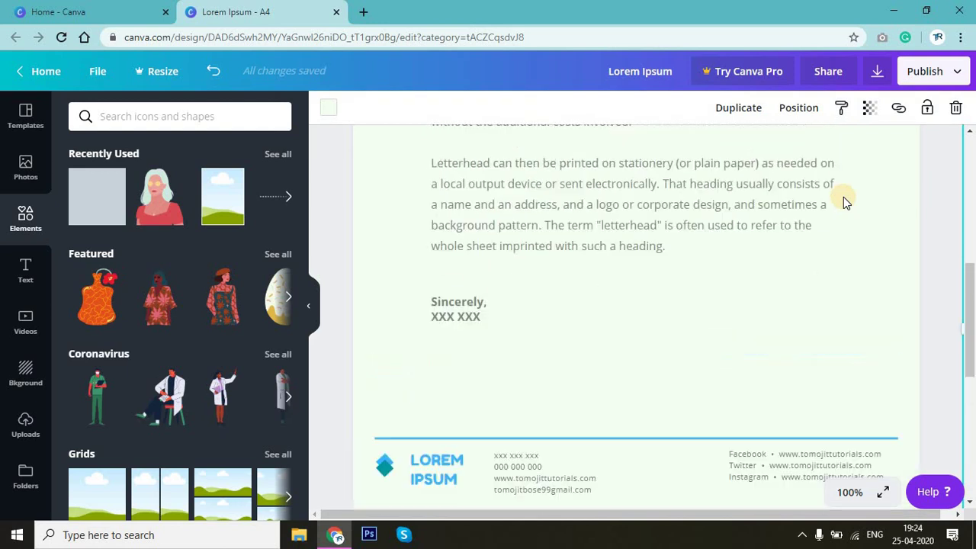
scroll(843, 196, "up", 4)
scroll(843, 196, "up", 1)
scroll(843, 196, "down", 2)
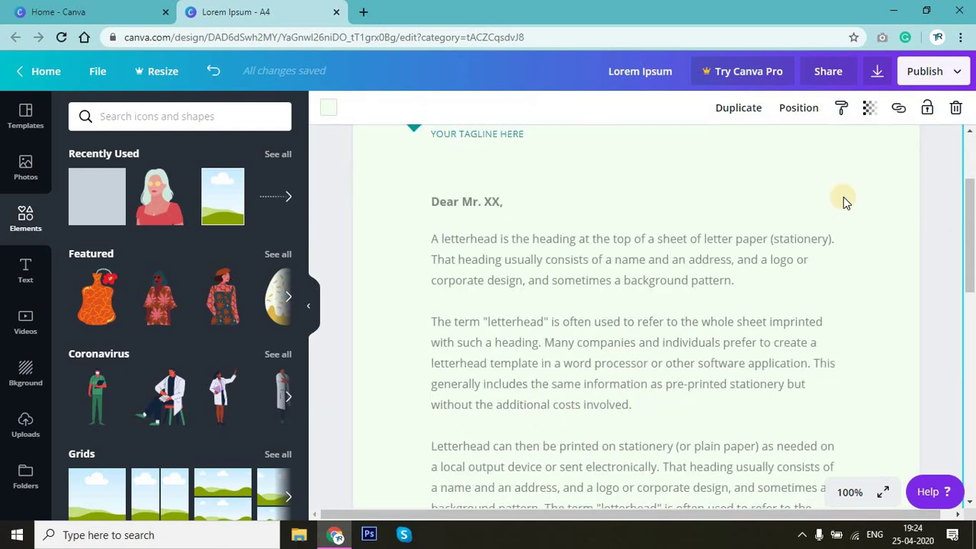
scroll(843, 196, "down", 4)
scroll(844, 196, "down", 3)
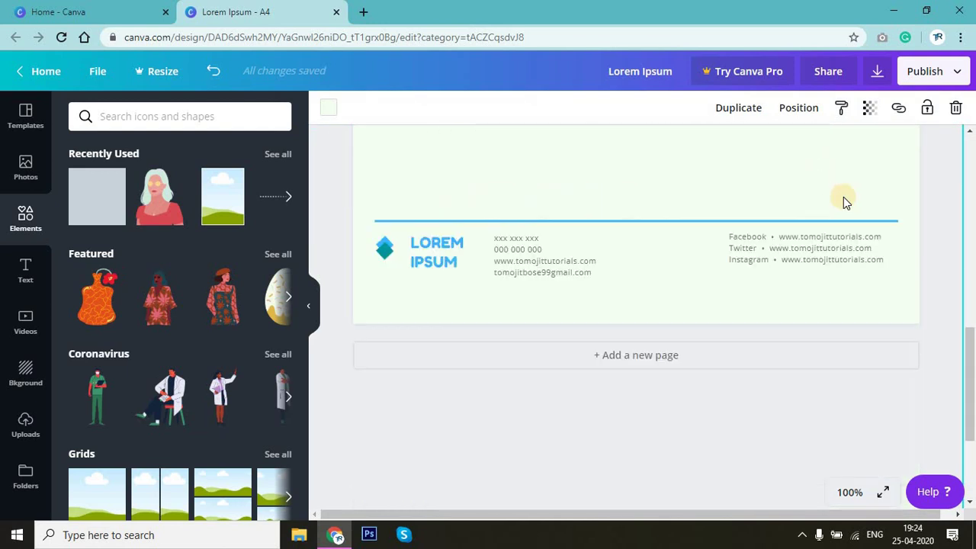
left_click(846, 492)
left_click(840, 425)
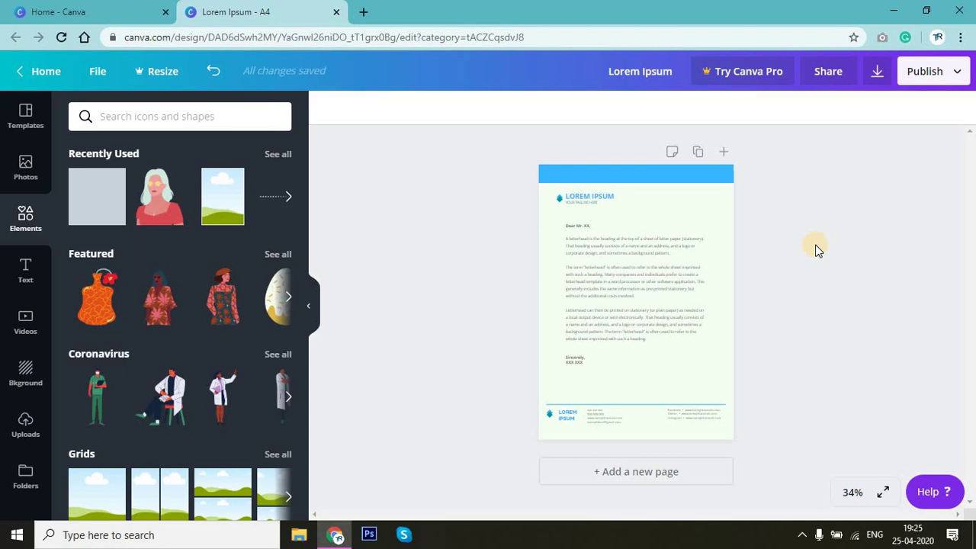
- Show the Templates panel and browse the letterhead template categories
left_click(29, 118)
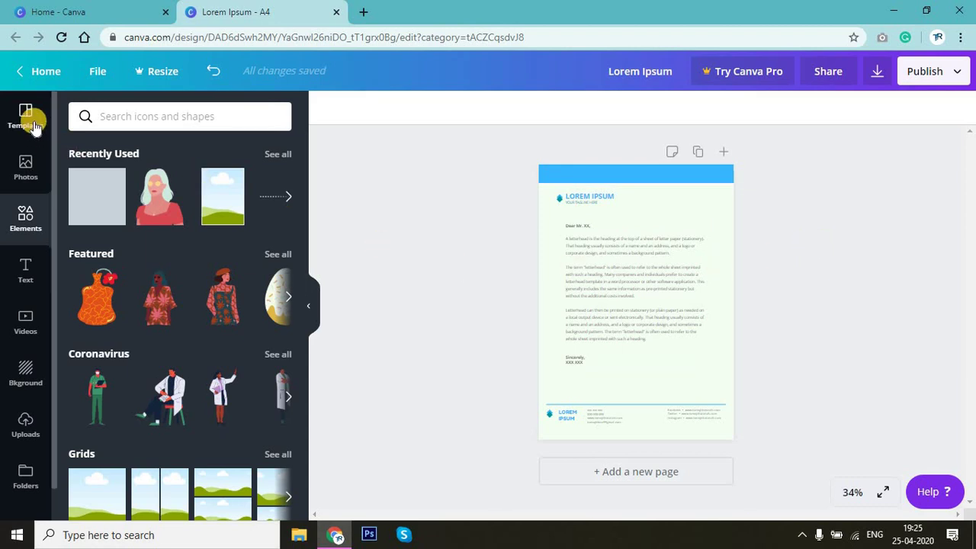
scroll(236, 263, "down", 4)
scroll(236, 263, "up", 3)
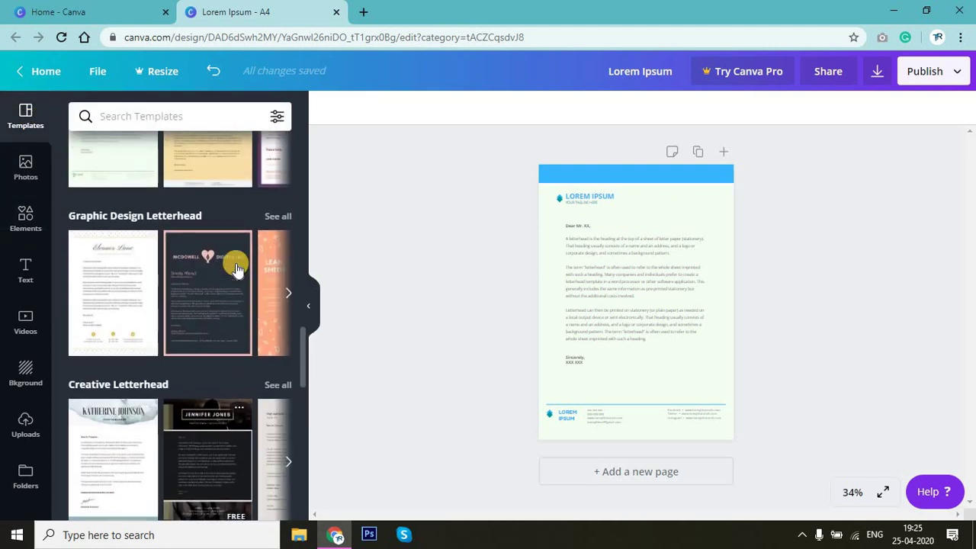
scroll(235, 266, "up", 2)
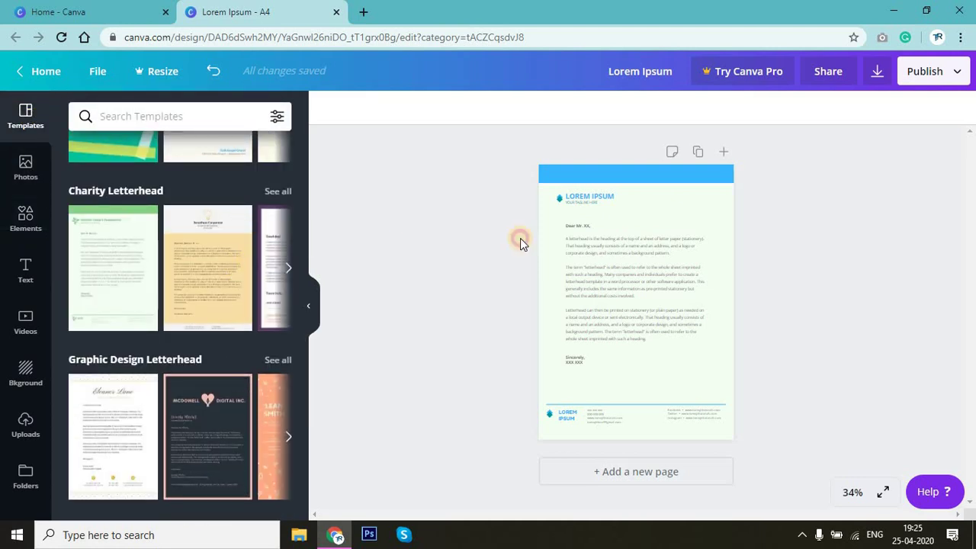